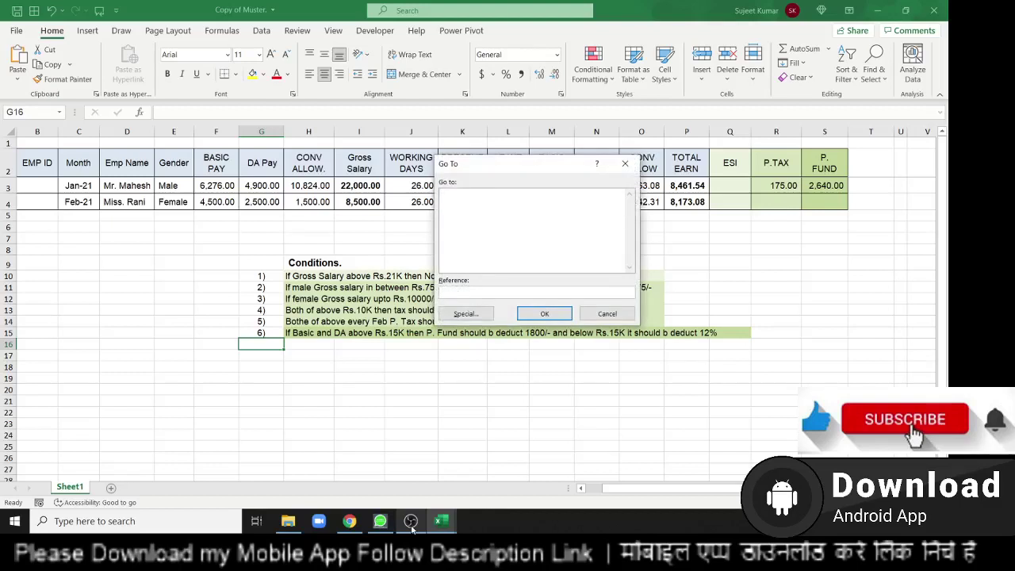
# Dismiss the Go To prompt covering the salary sheet
pyautogui.press('Escape')
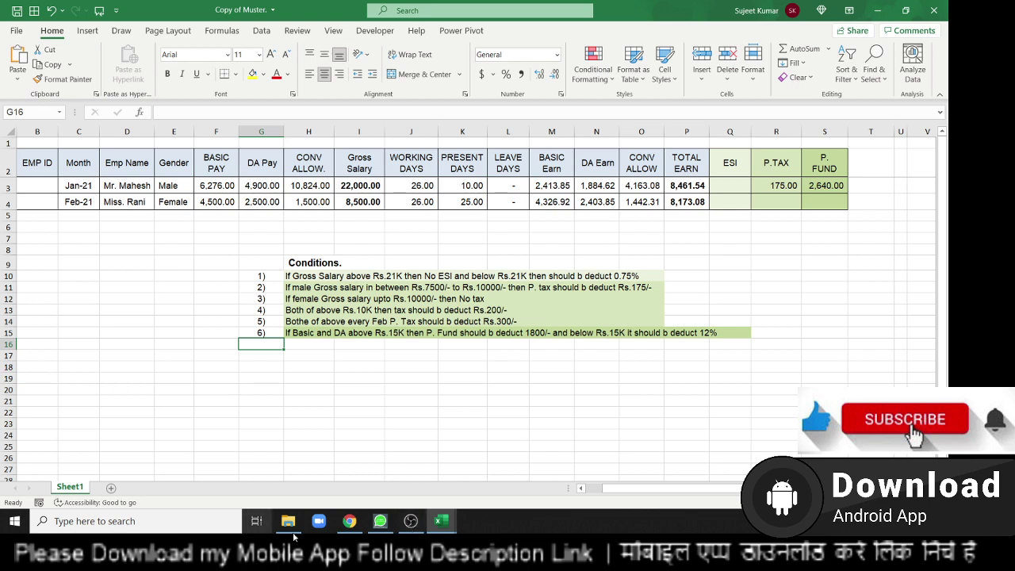
# Open the Google Play Store site in a new browser tab
pyautogui.click(346, 525)
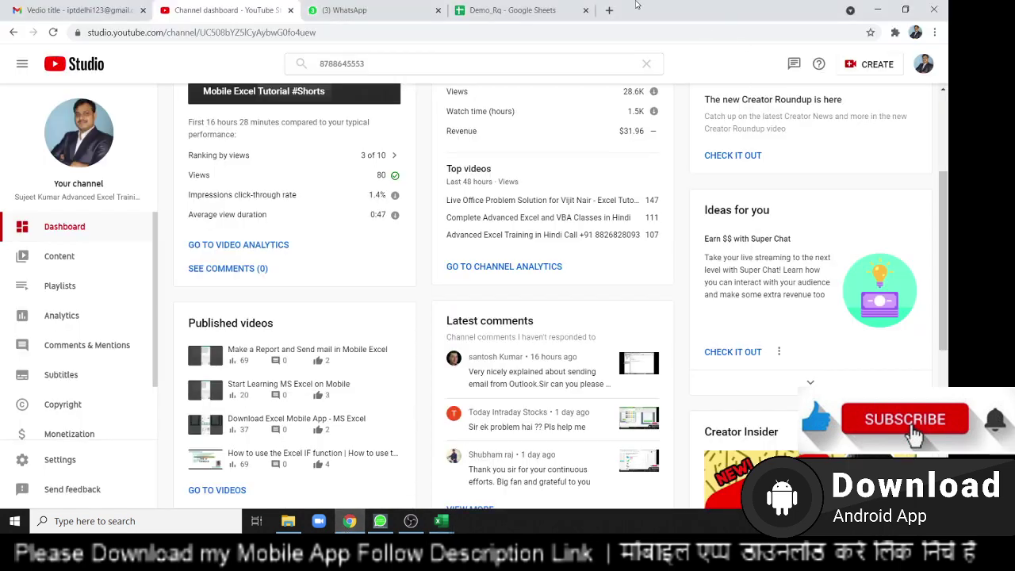
pyautogui.click(610, 10)
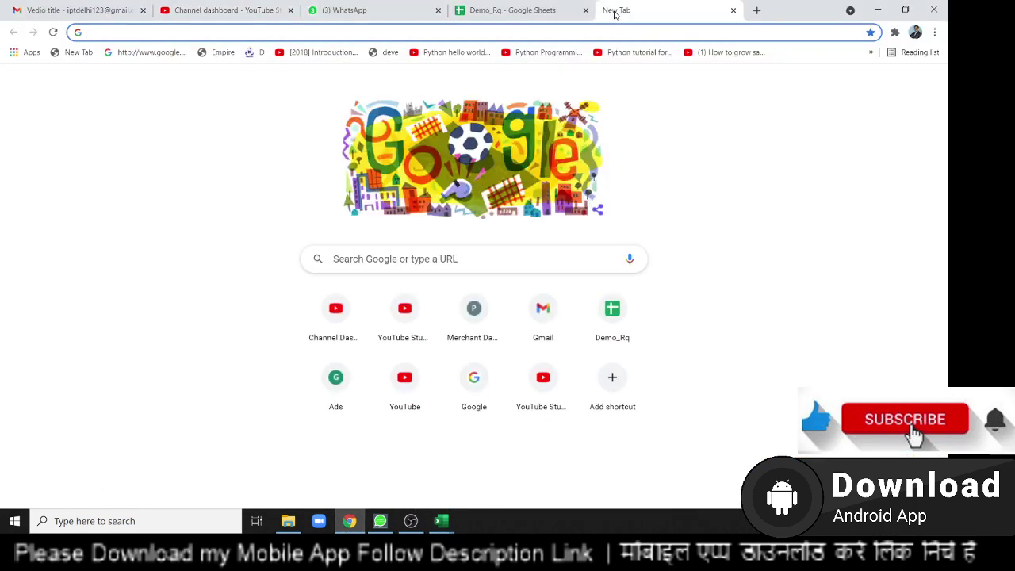
pyautogui.write('pl')
pyautogui.press('Return')
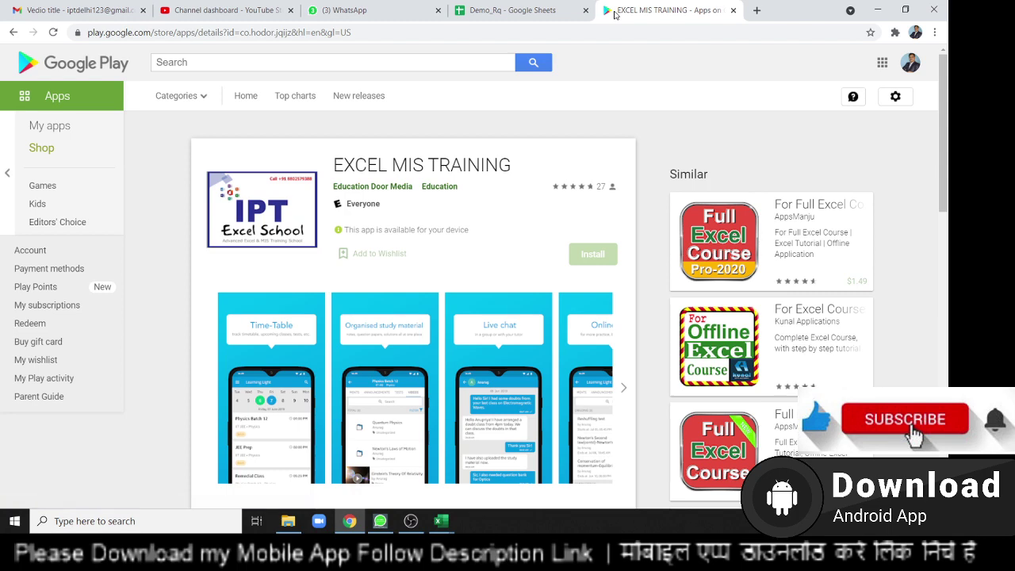
# Browse the EXCEL MIS TRAINING app's screenshots, then minimize the browser back to Excel
pyautogui.tripleClick(490, 167)
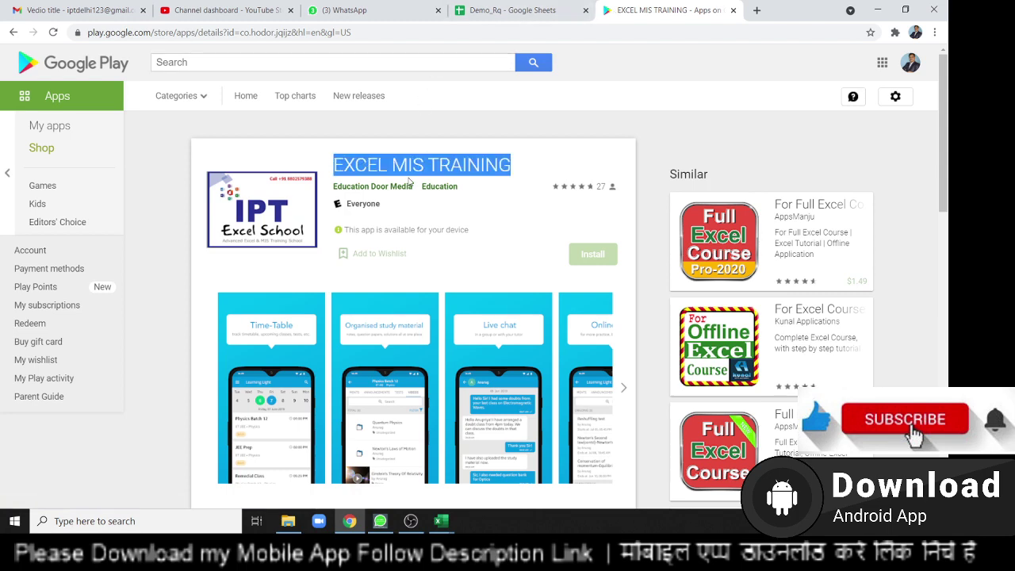
pyautogui.scroll(-3, 410, 182)
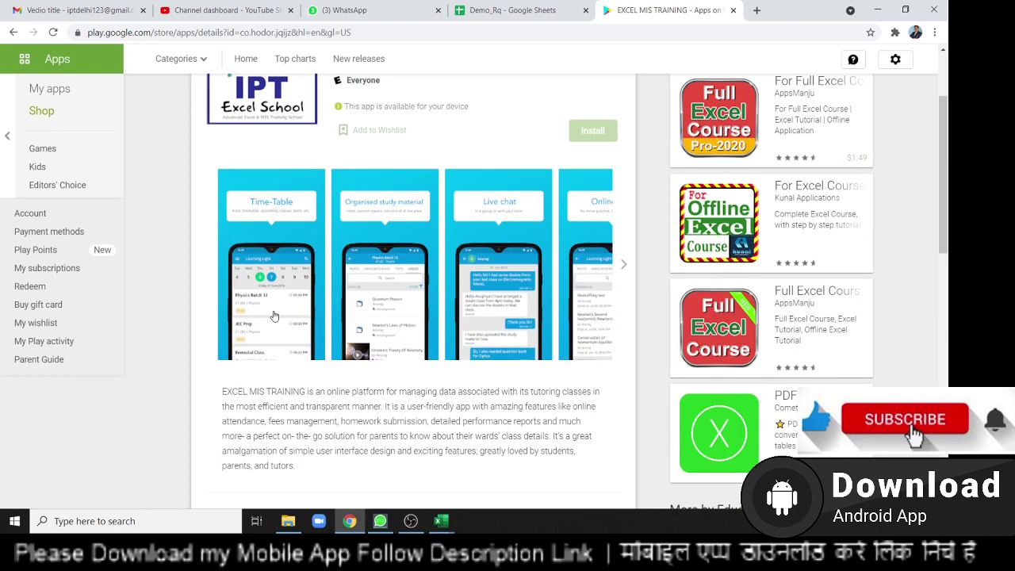
pyautogui.click(273, 316)
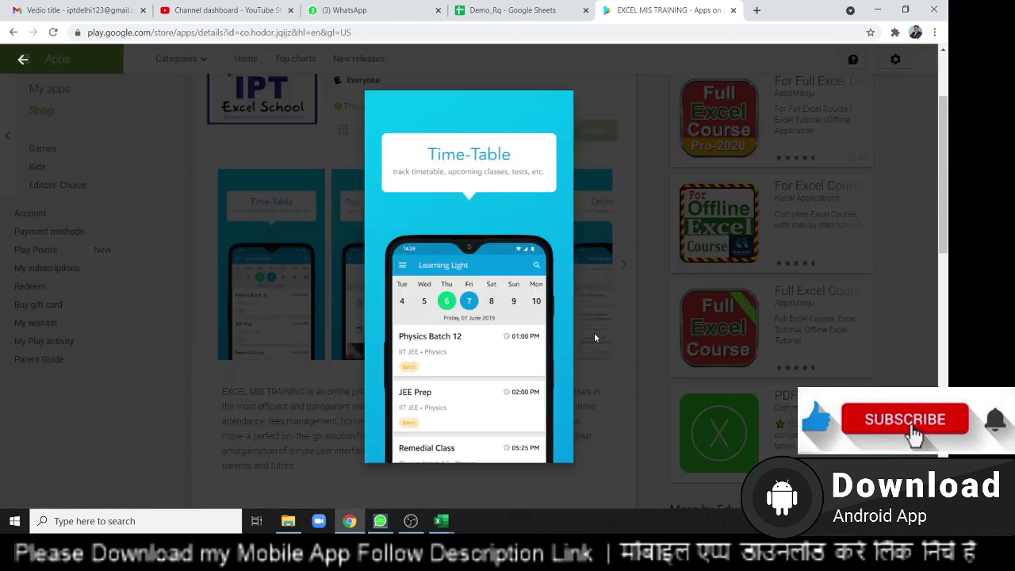
pyautogui.press('Right')
pyautogui.press('Right')
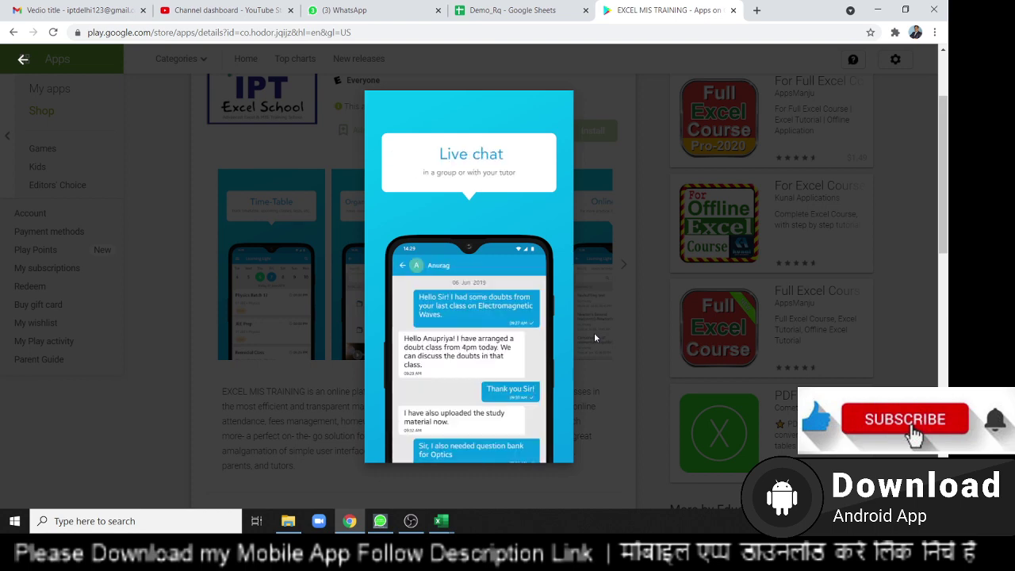
pyautogui.press('Right')
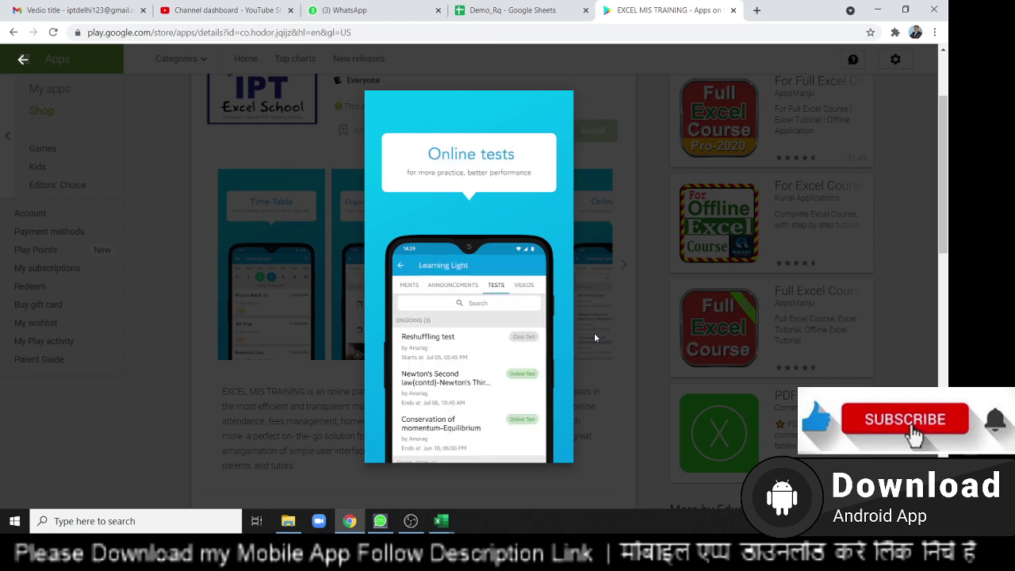
pyautogui.press('Right')
pyautogui.press('Right')
pyautogui.press('Right')
pyautogui.press('Right')
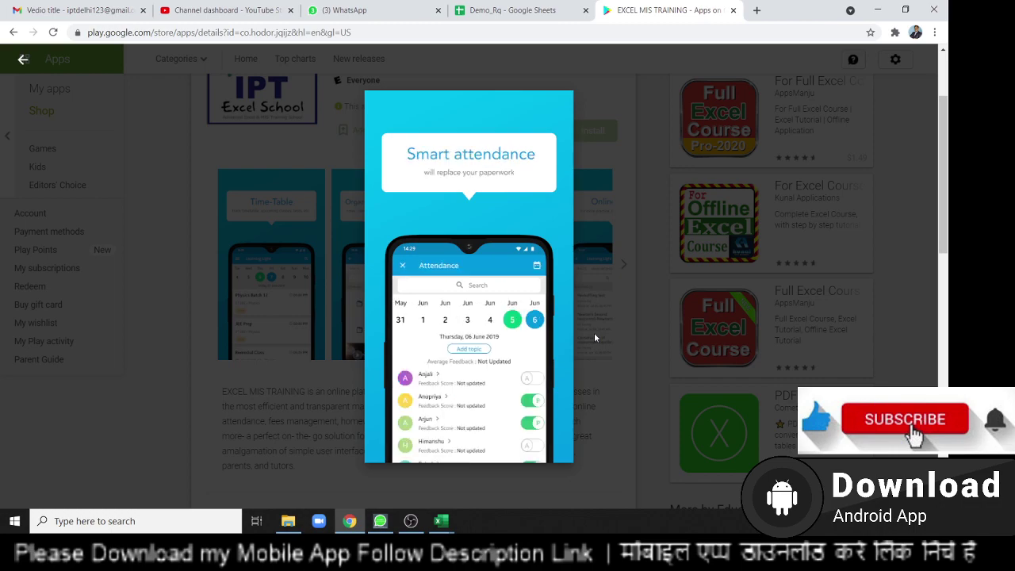
pyautogui.press('Escape')
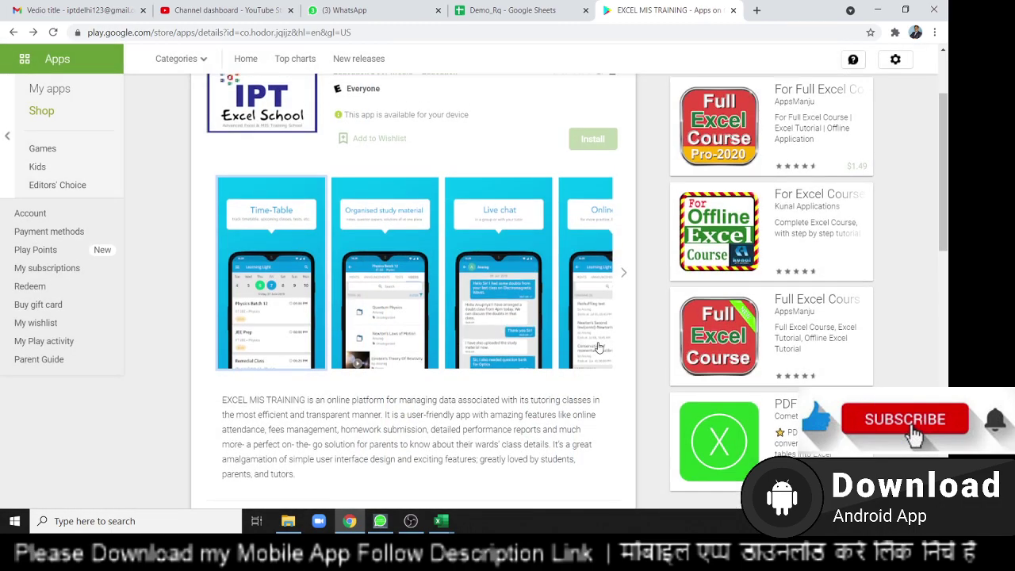
pyautogui.scroll(2, 595, 340)
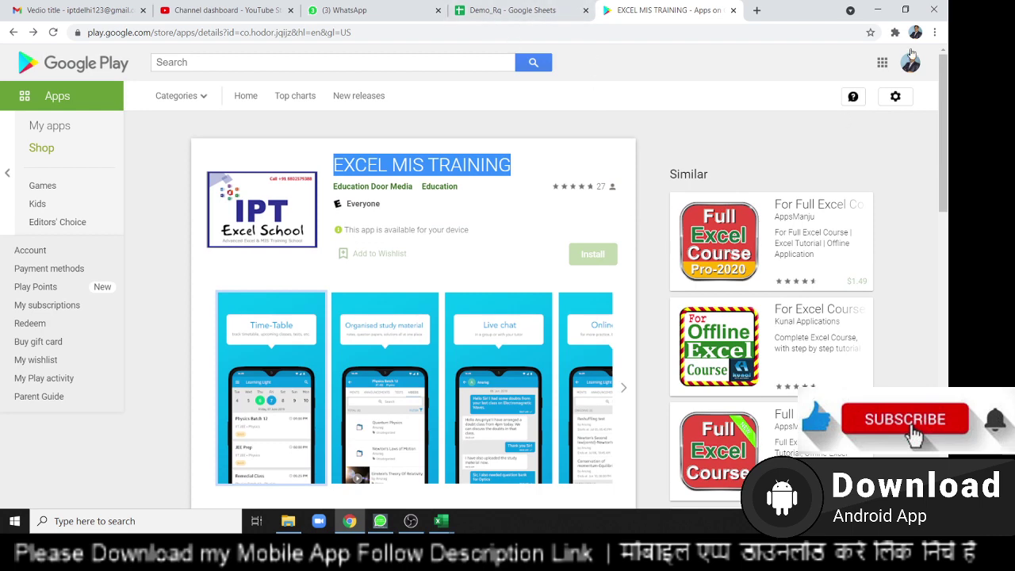
pyautogui.click(881, 10)
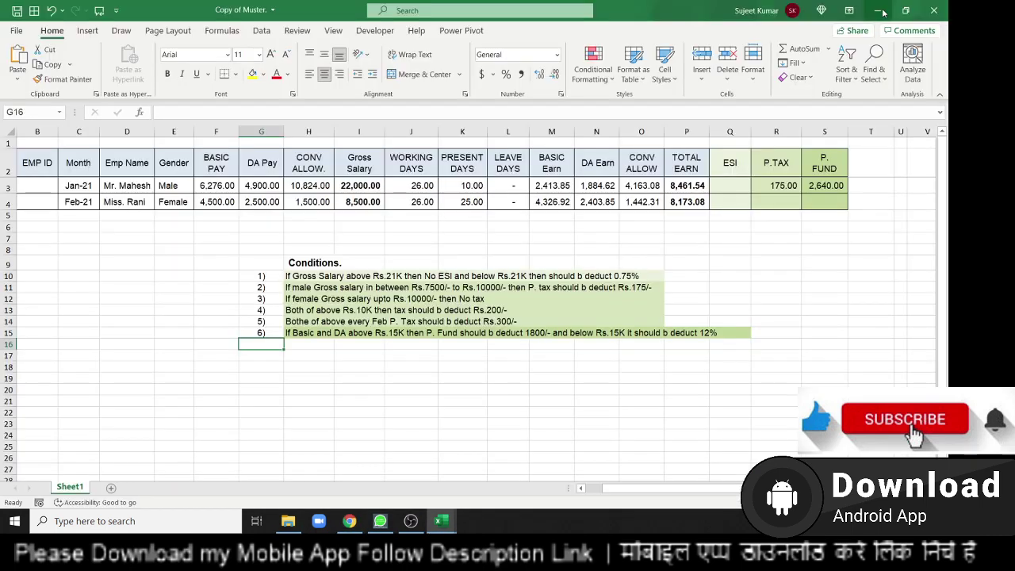
pyautogui.click(92, 191)
pyautogui.press('Right')
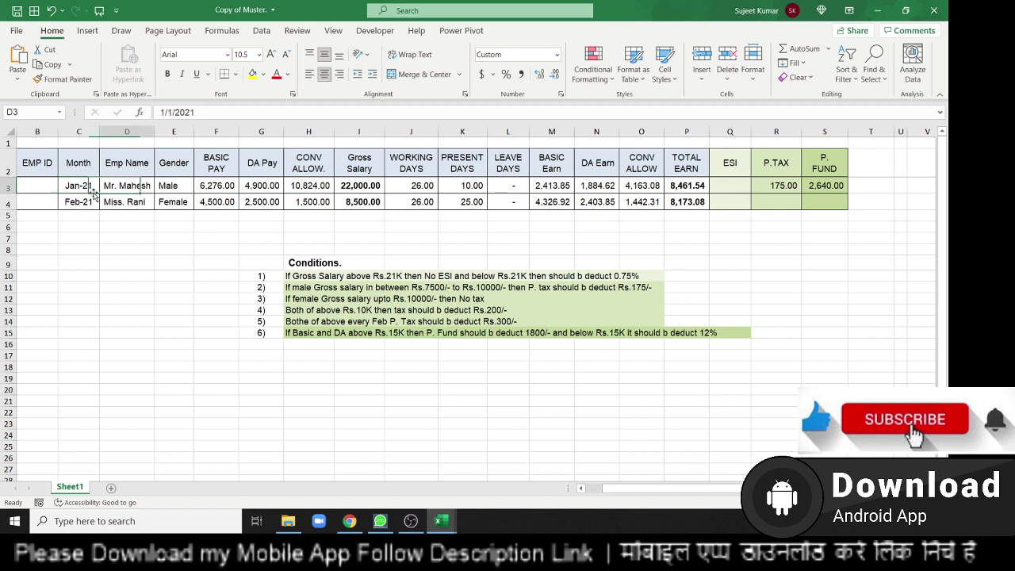
pyautogui.press('Right')
pyautogui.press('Right')
pyautogui.press('Right')
pyautogui.press('Right')
pyautogui.press('Right')
pyautogui.press('Right')
pyautogui.press('Right')
pyautogui.press('Right')
pyautogui.press('Right')
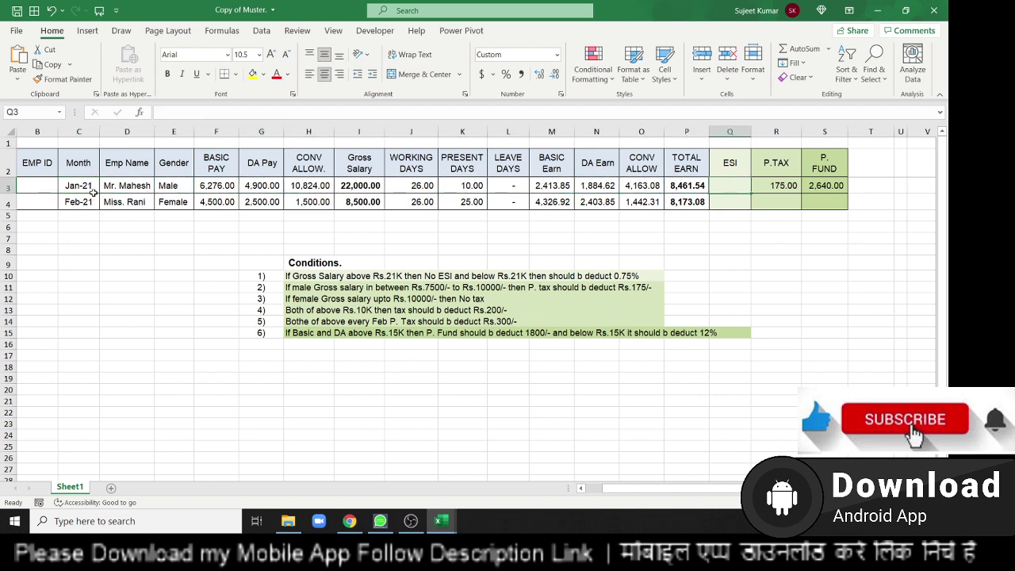
pyautogui.press('Left')
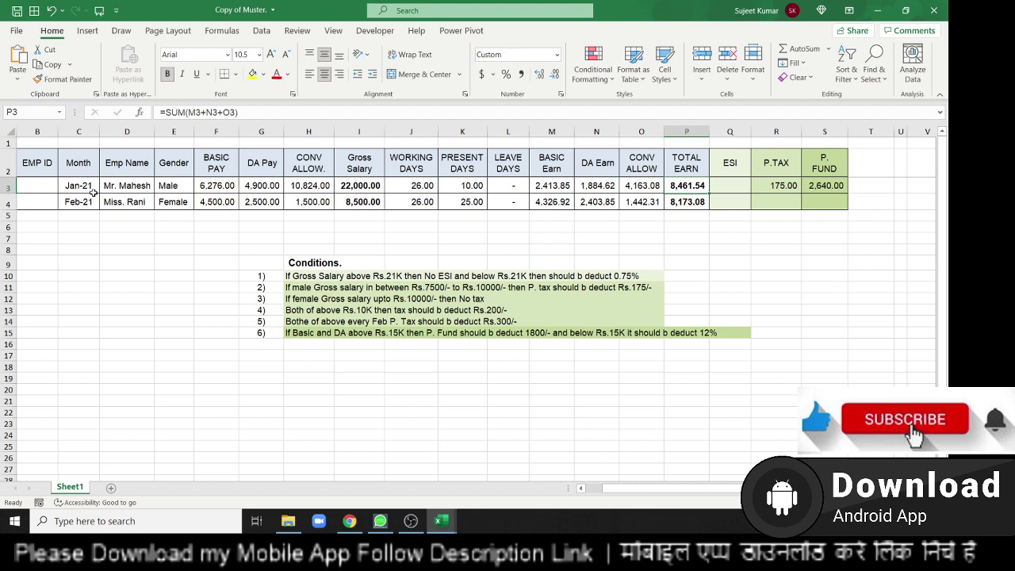
pyautogui.press('Right')
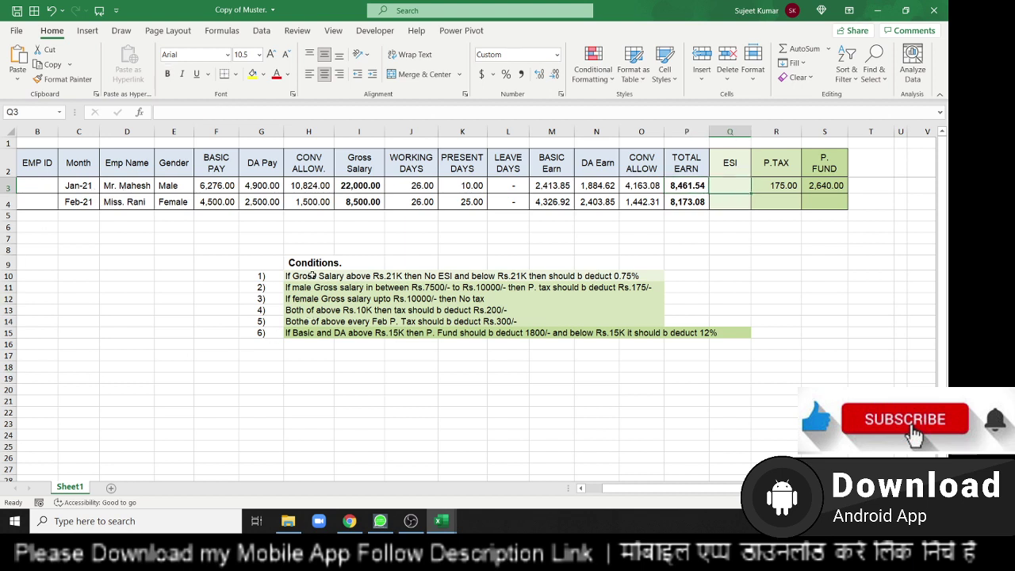
pyautogui.click(313, 276)
pyautogui.click(302, 367)
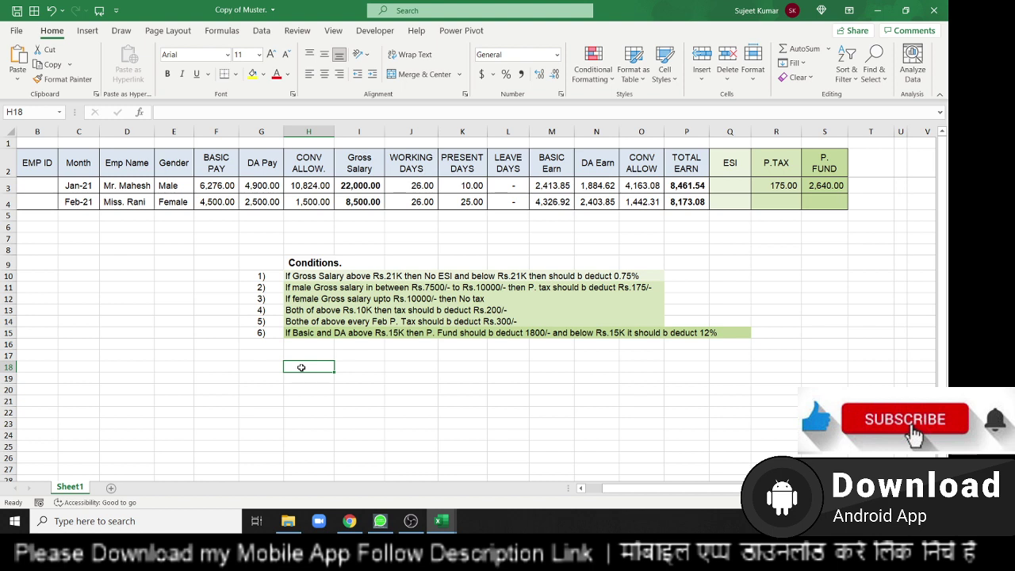
pyautogui.click(504, 280)
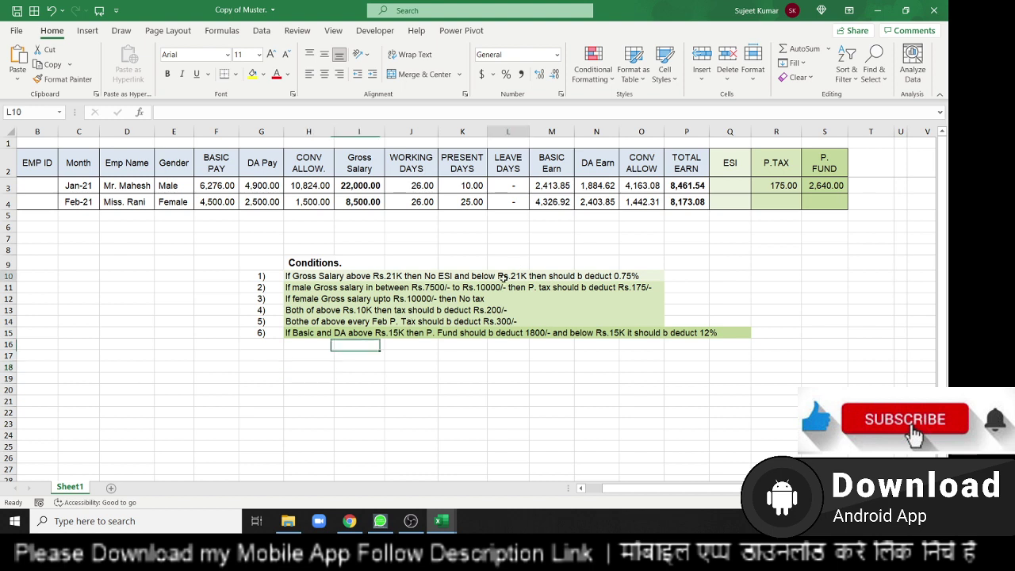
pyautogui.click(523, 310)
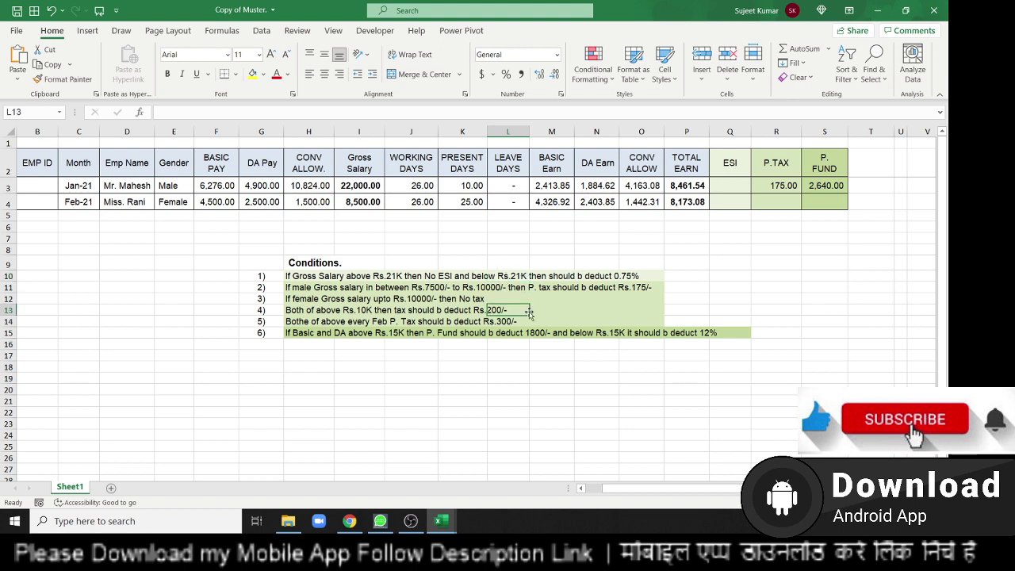
pyautogui.click(624, 286)
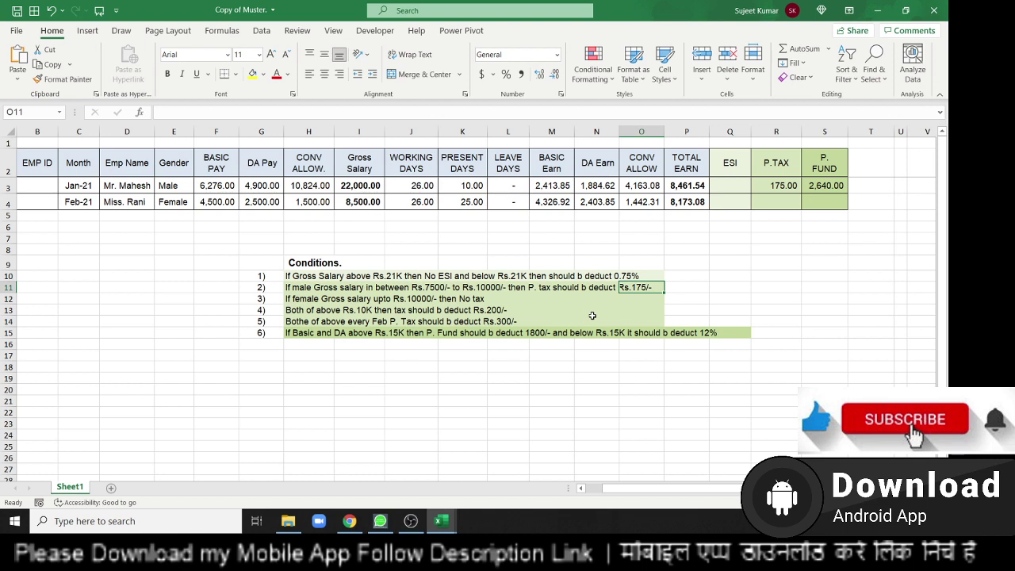
pyautogui.click(292, 278)
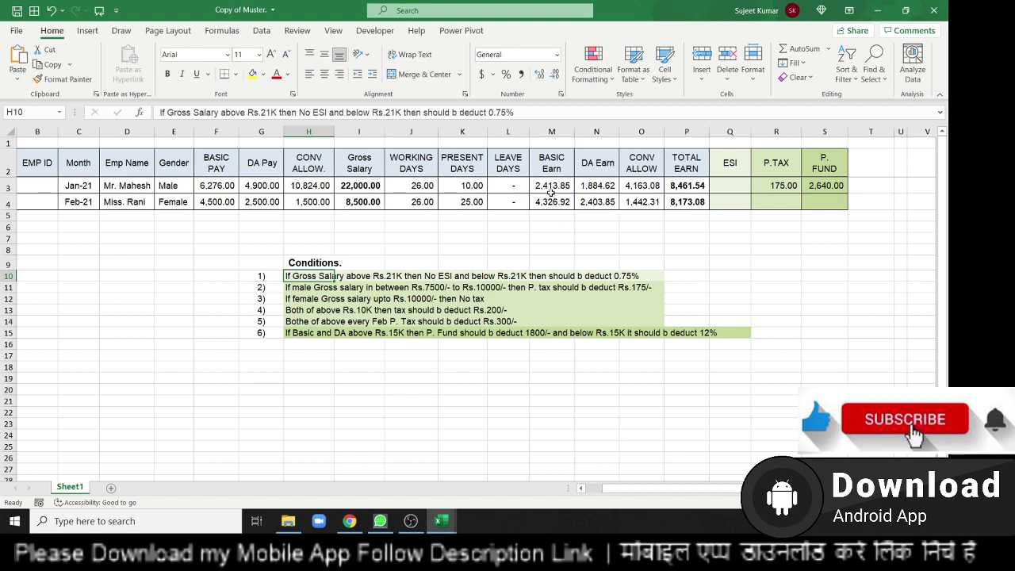
pyautogui.click(374, 189)
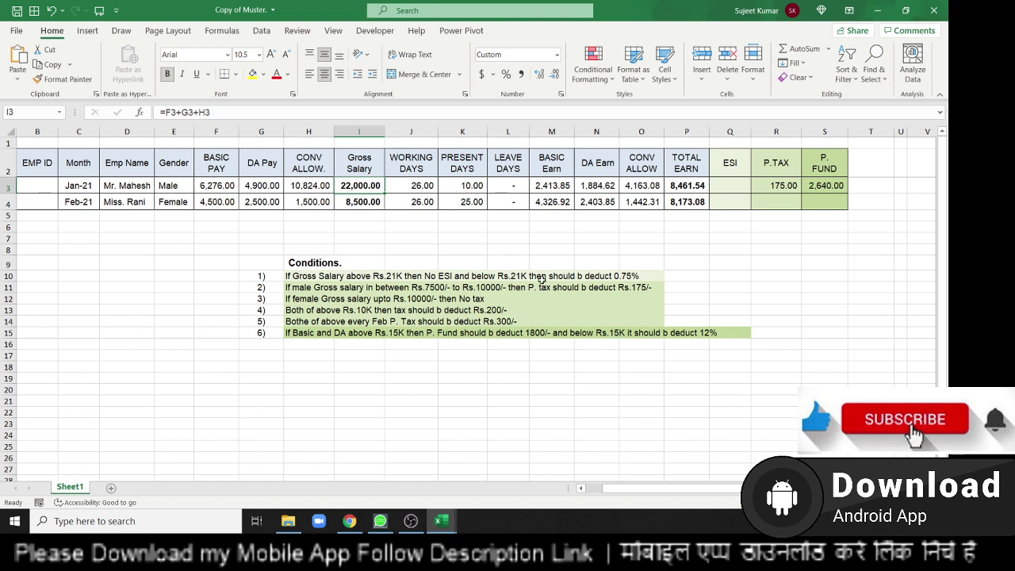
pyautogui.click(628, 279)
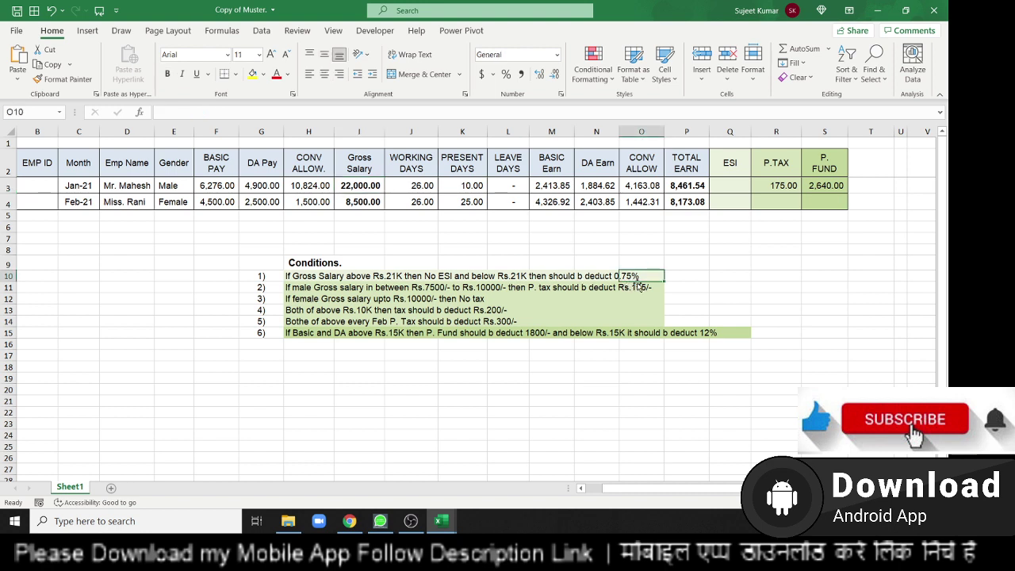
pyautogui.click(727, 184)
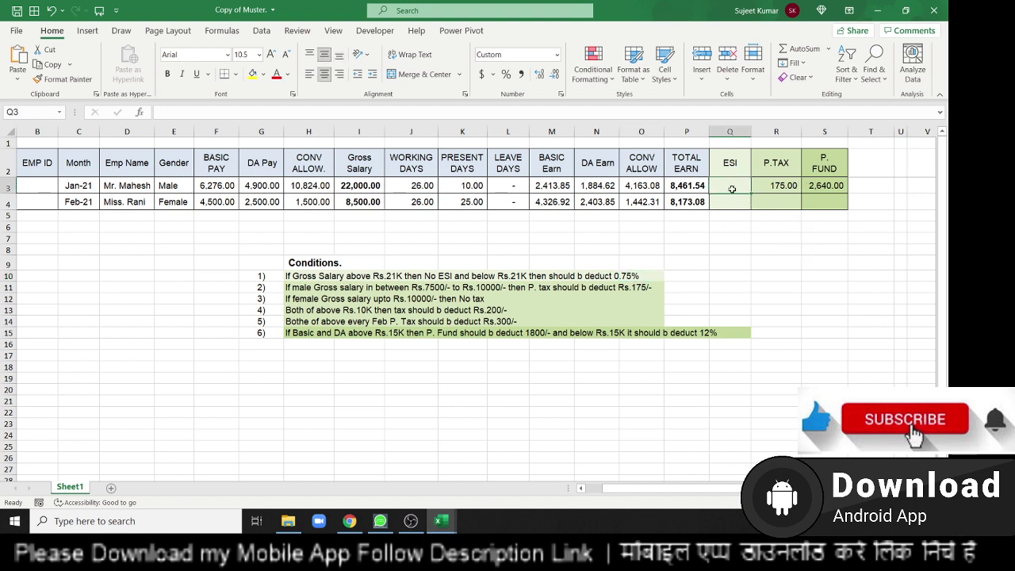
# Enter =IF(I3<=21000,I3*0.75%,0) in Q3 and fill it down to Q4
pyautogui.write('=')
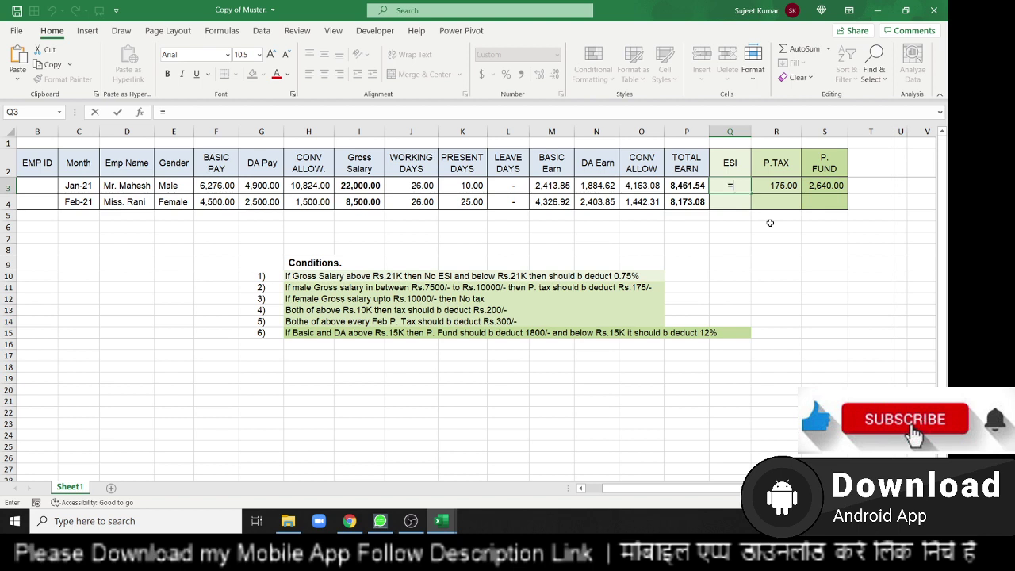
pyautogui.write('ig')
pyautogui.press('BackSpace')
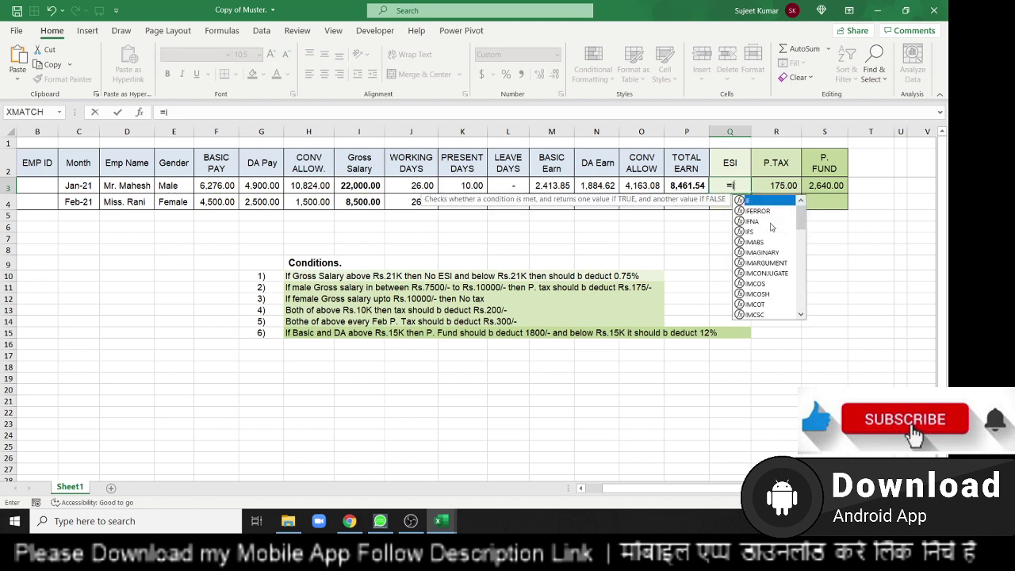
pyautogui.write('f')
pyautogui.doubleClick(731, 204)
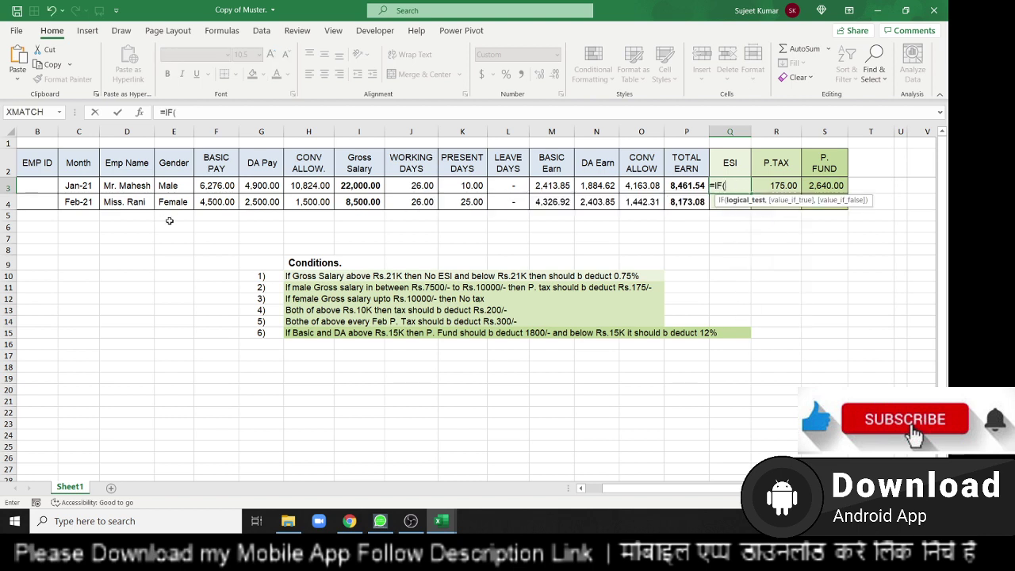
pyautogui.click(351, 188)
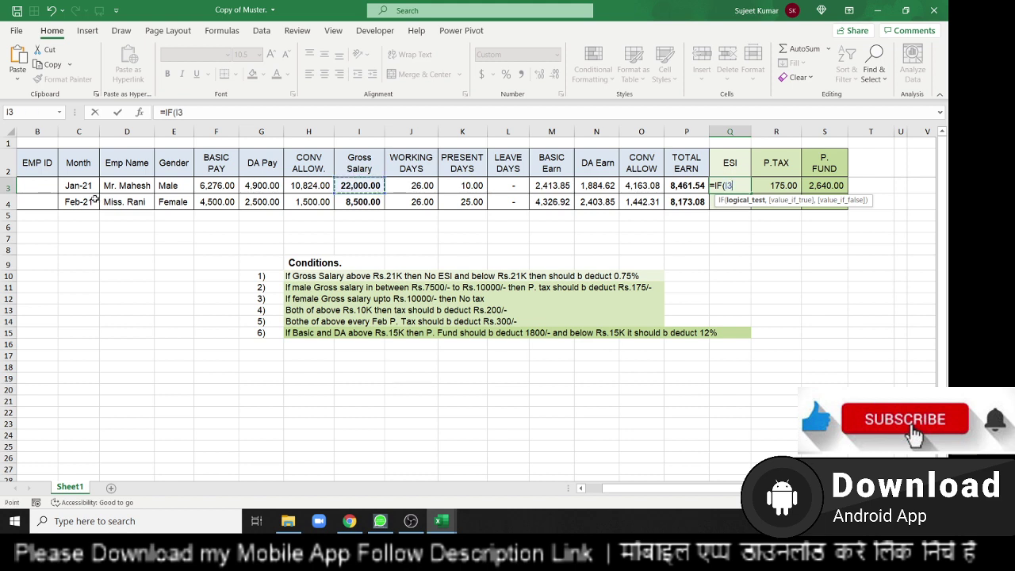
pyautogui.write('<')
pyautogui.write('=2')
pyautogui.write('100')
pyautogui.press('BackSpace')
pyautogui.press('BackSpace')
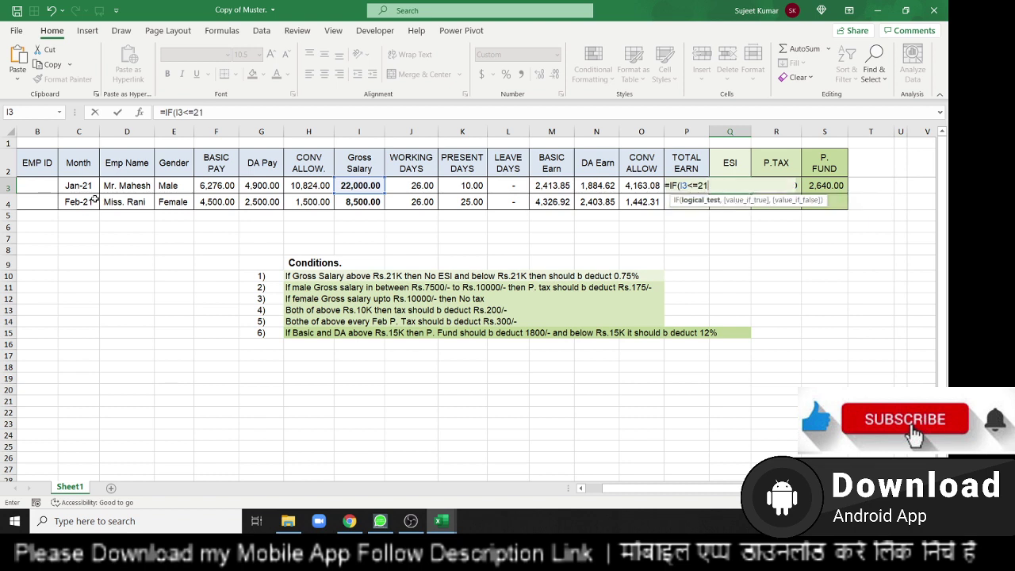
pyautogui.write('000')
pyautogui.write(',')
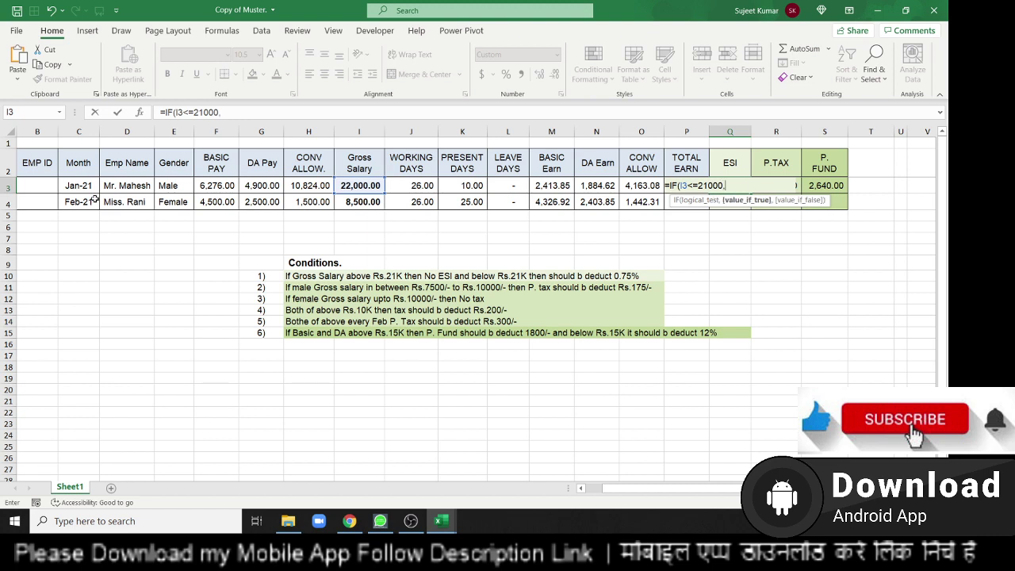
pyautogui.click(373, 185)
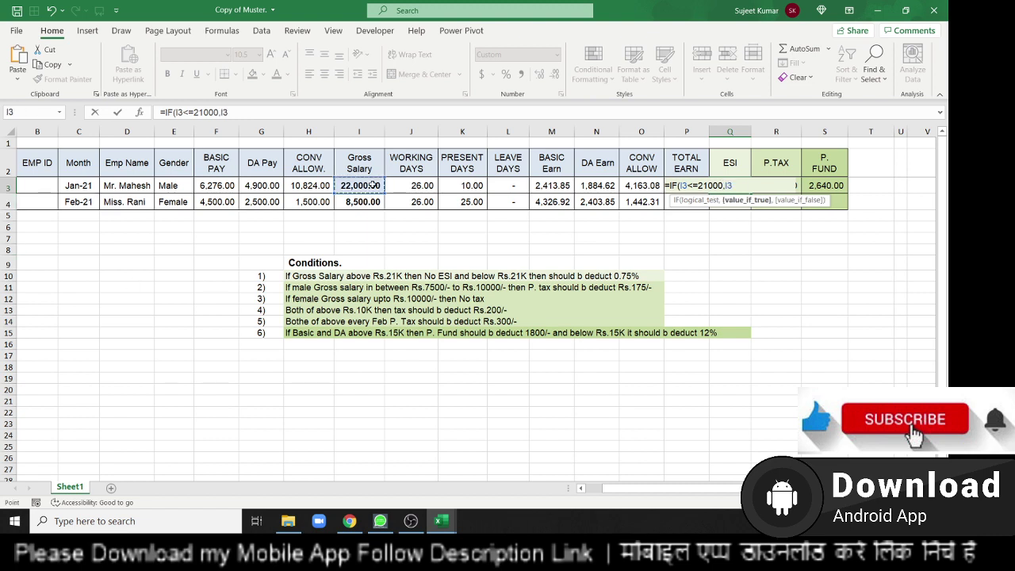
pyautogui.write('*0.')
pyautogui.write('7')
pyautogui.write('5%')
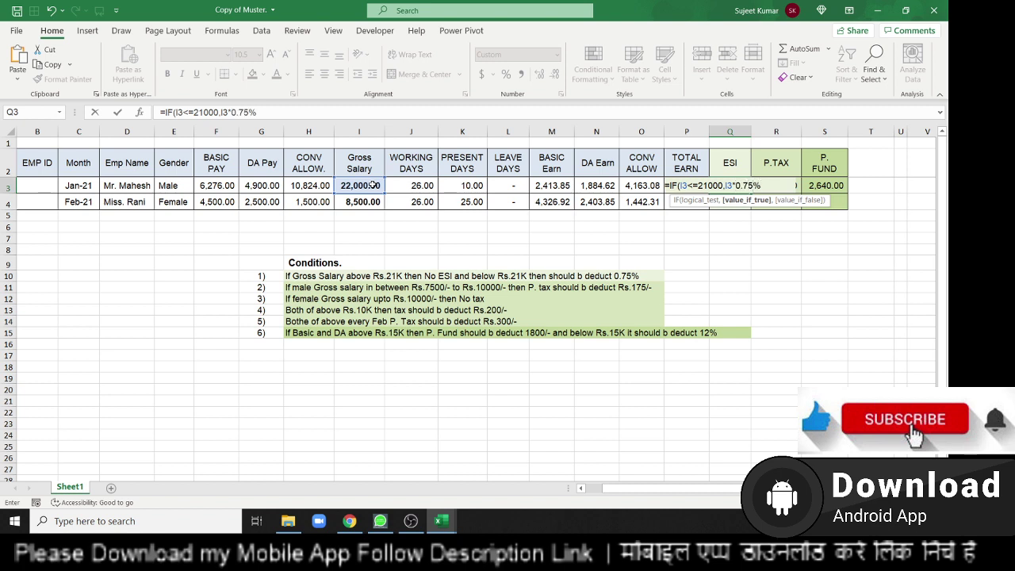
pyautogui.write(',')
pyautogui.write('0')
pyautogui.press('Return')
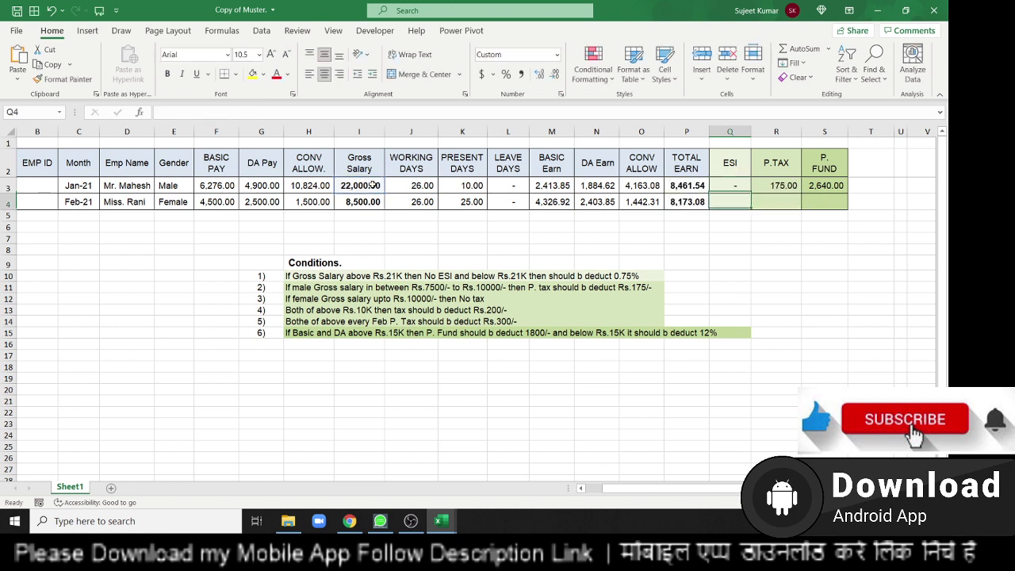
pyautogui.press('Up')
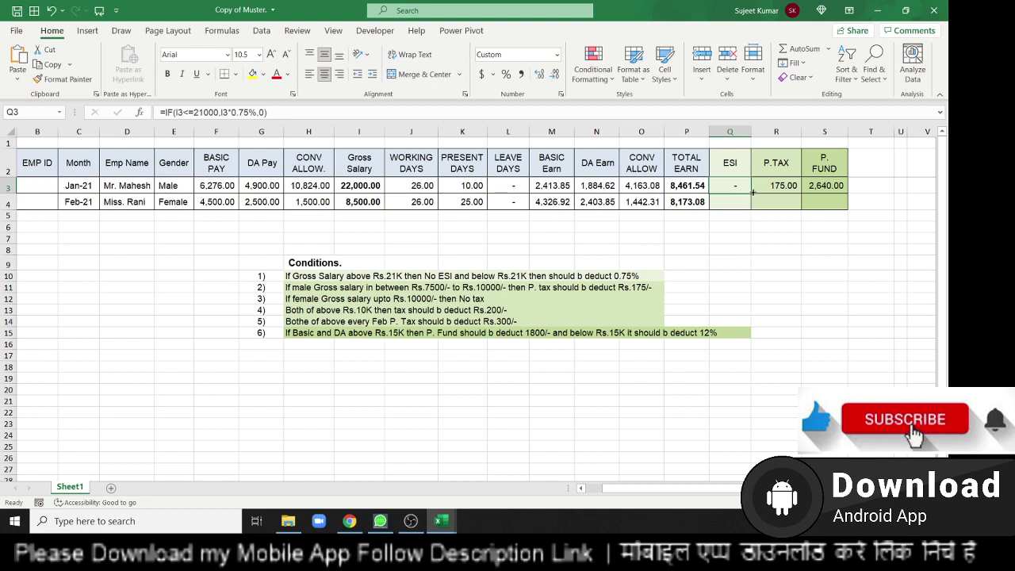
pyautogui.moveTo(753, 193); pyautogui.dragTo(754, 208)
pyautogui.doubleClick(736, 202)
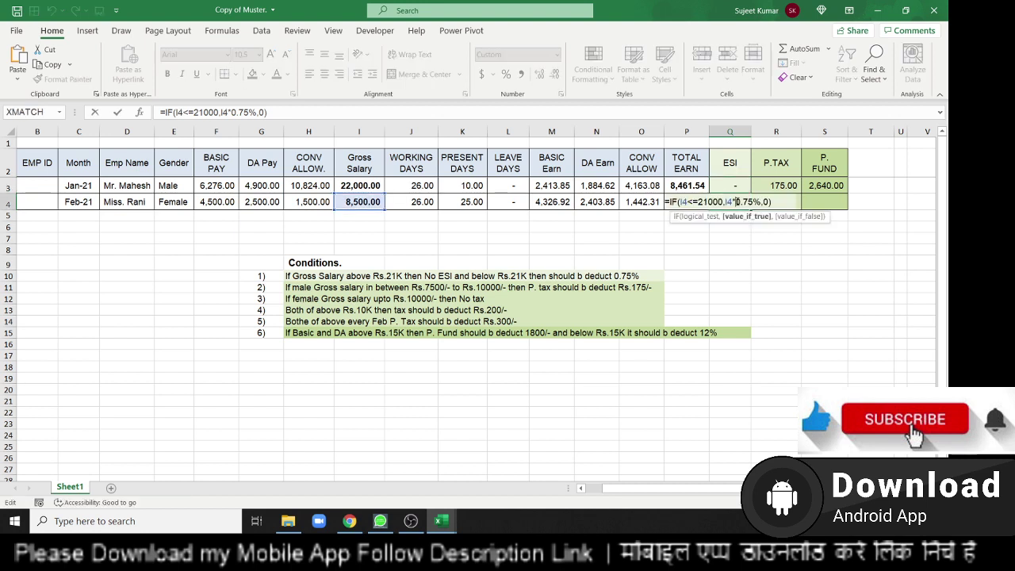
pyautogui.press('Escape')
pyautogui.scroll(2, 666, 300)
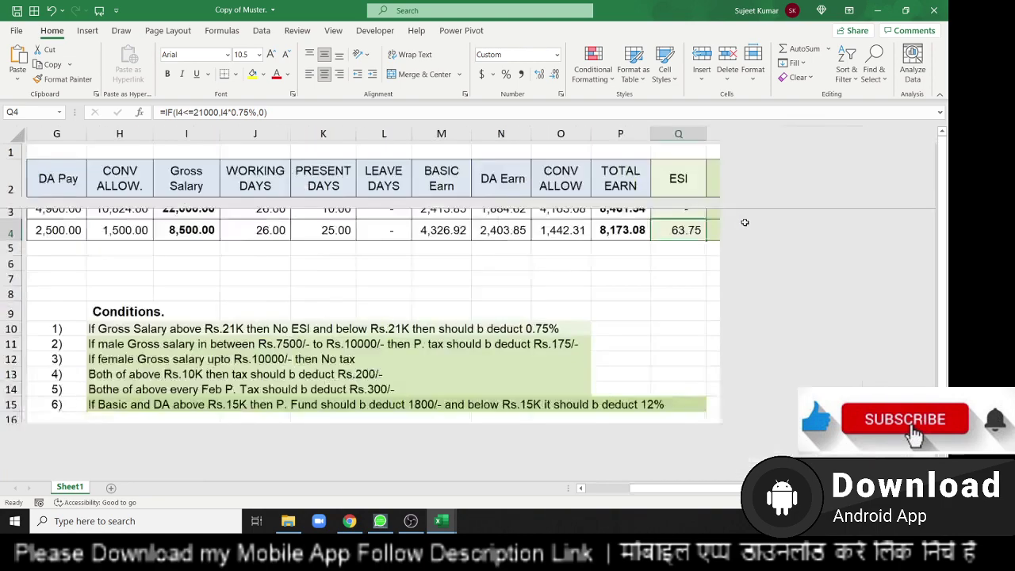
pyautogui.scroll(3, 666, 301)
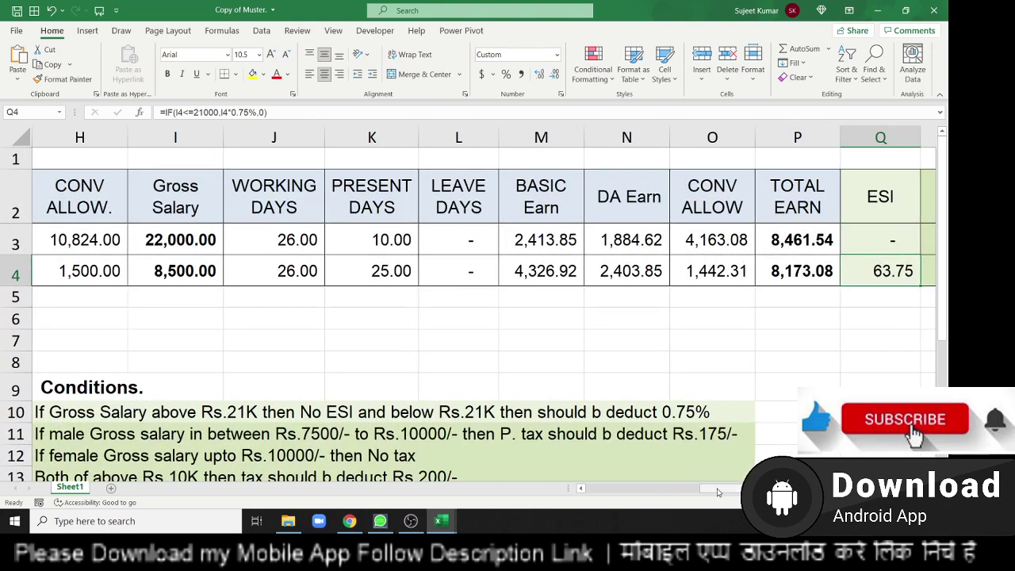
pyautogui.moveTo(736, 488); pyautogui.dragTo(752, 487)
pyautogui.doubleClick(603, 242)
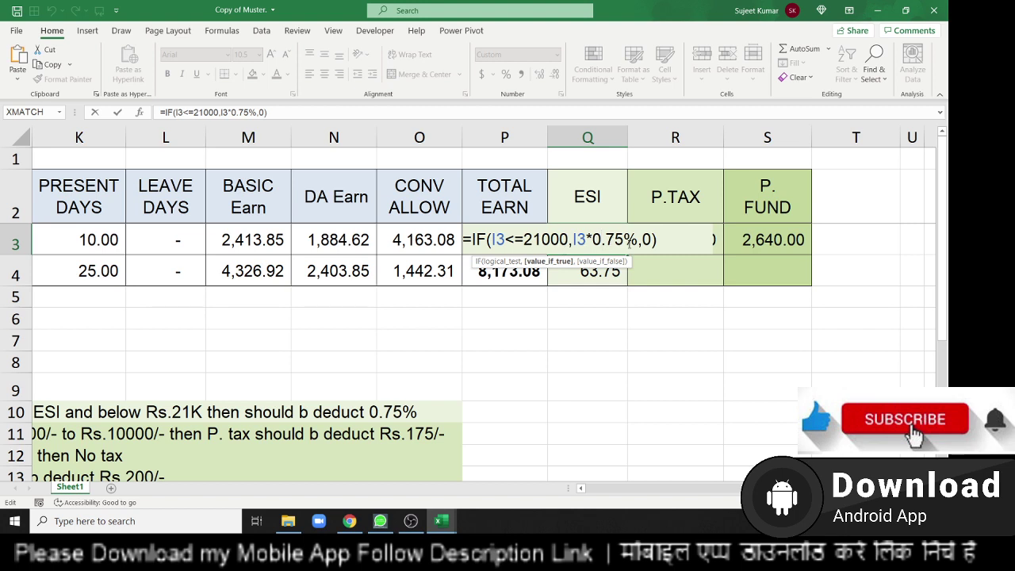
pyautogui.press('Return')
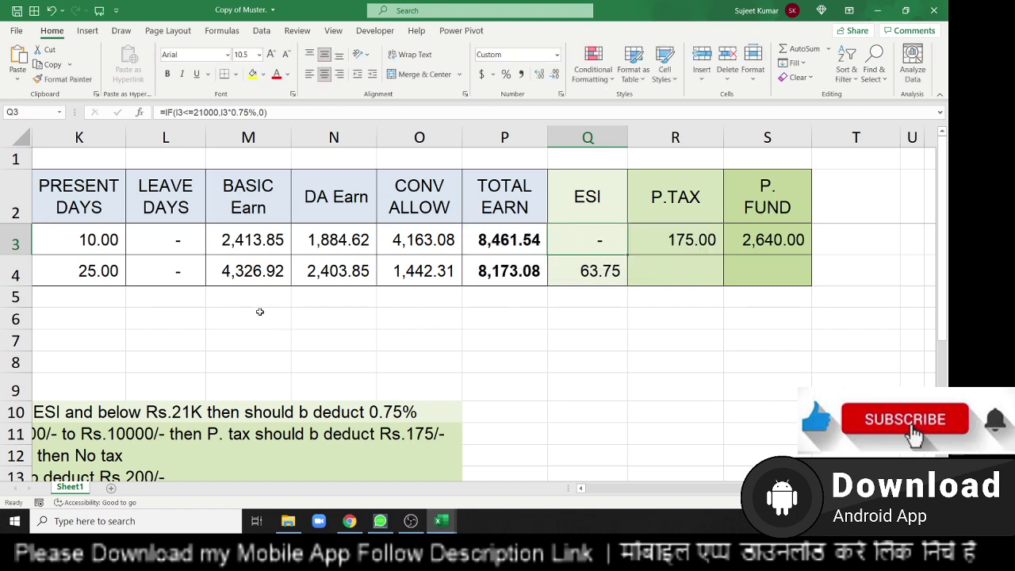
pyautogui.scroll(-1, 301, 303)
pyautogui.scroll(-1, 301, 304)
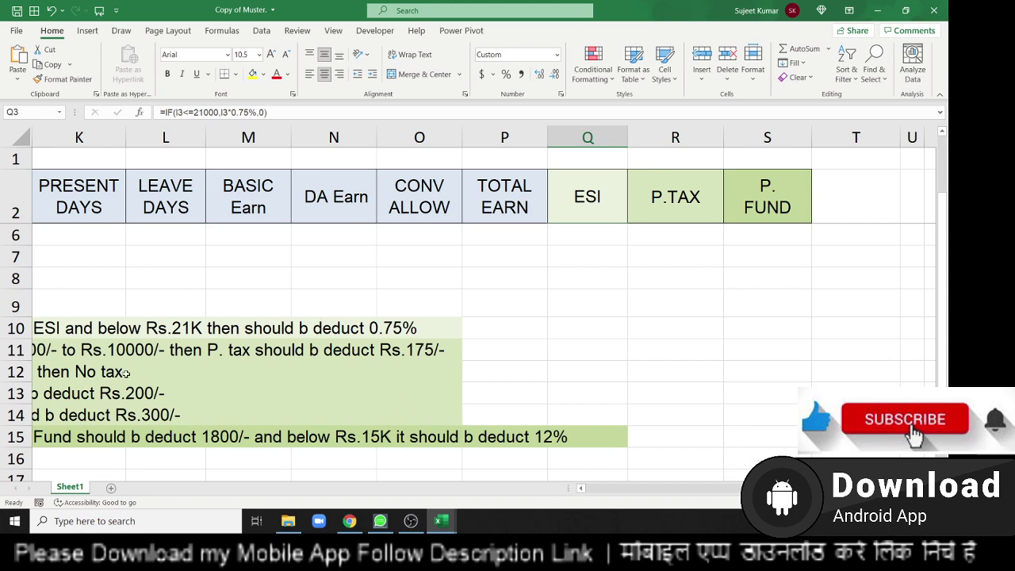
pyautogui.click(163, 372)
pyautogui.press('Left')
pyautogui.press('Left')
pyautogui.press('Left')
pyautogui.press('Left')
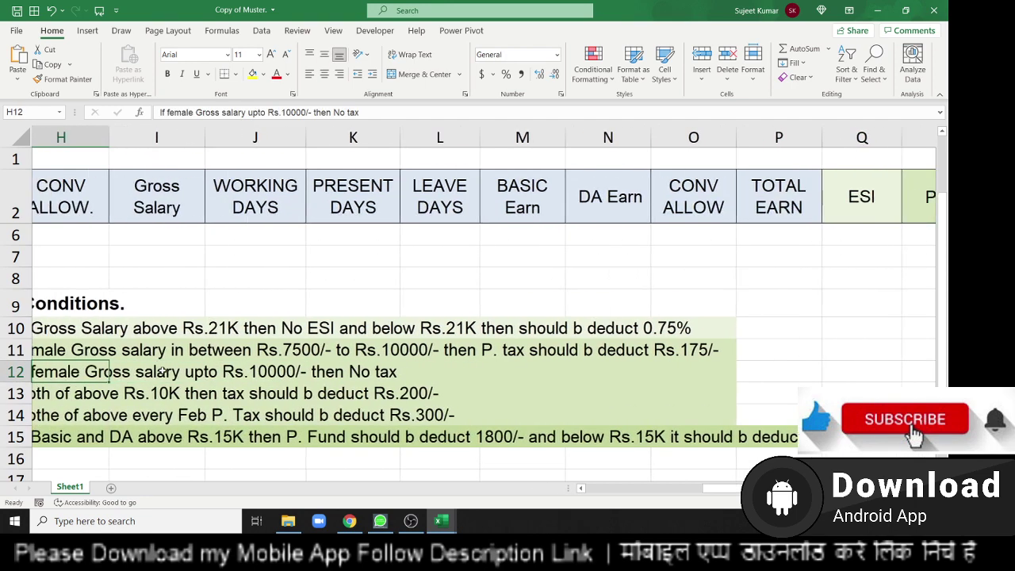
pyautogui.press('Left')
pyautogui.press('Up')
pyautogui.press('Right')
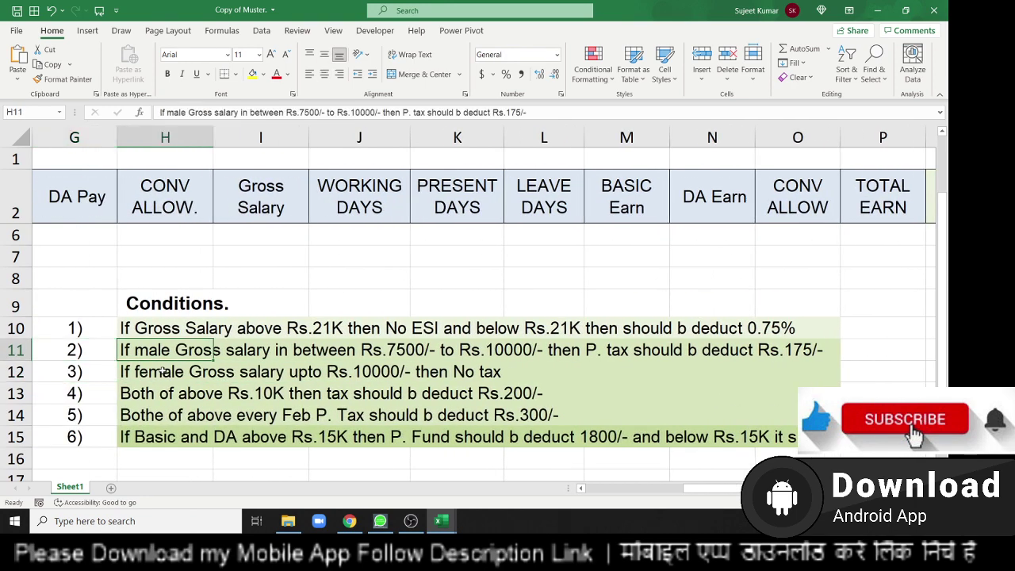
pyautogui.press('Right')
pyautogui.press('Right')
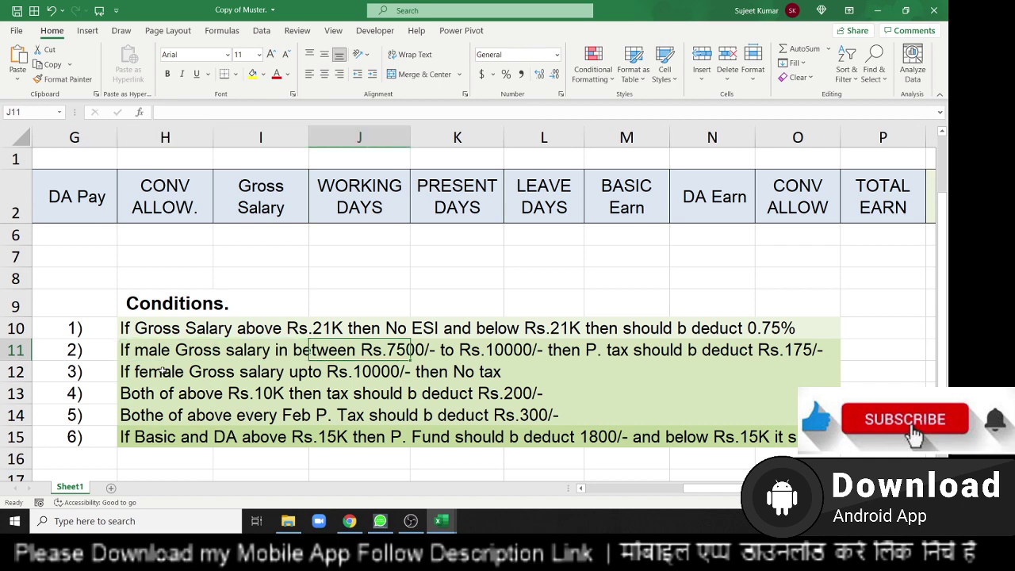
pyautogui.press('Right')
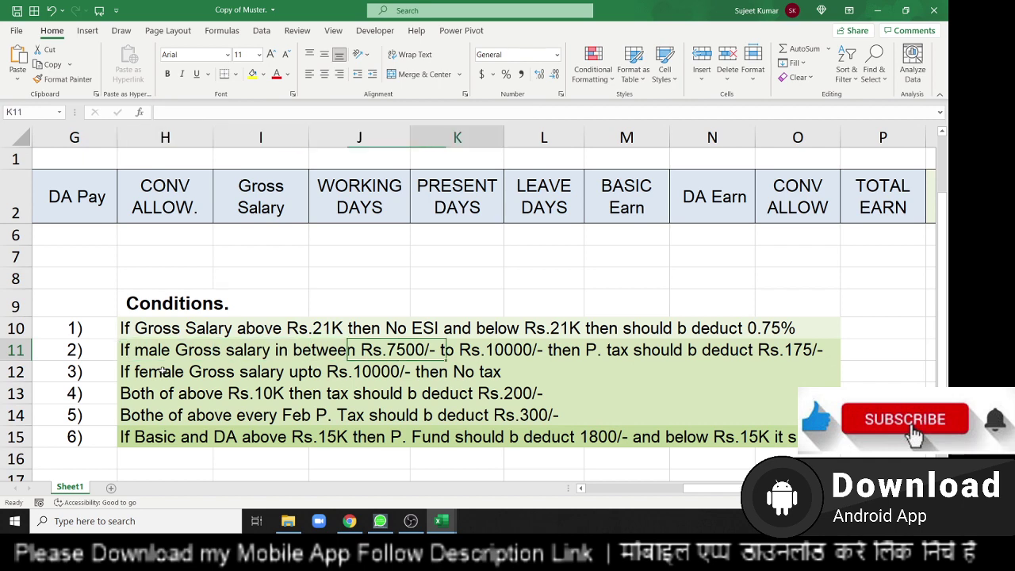
pyautogui.press('Right')
pyautogui.press('Right')
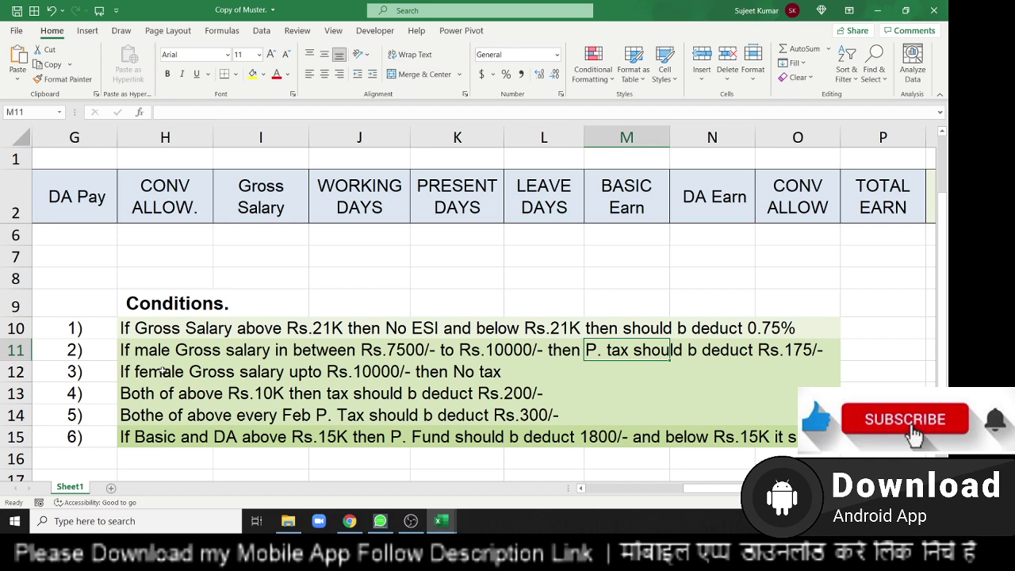
pyautogui.press('Right')
pyautogui.press('Right')
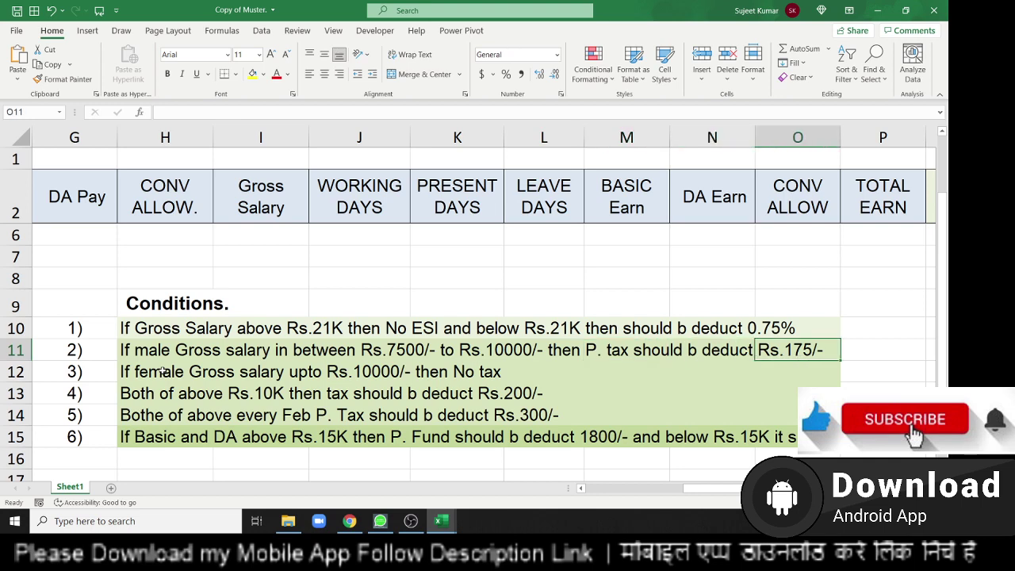
pyautogui.press('Left')
pyautogui.press('Left')
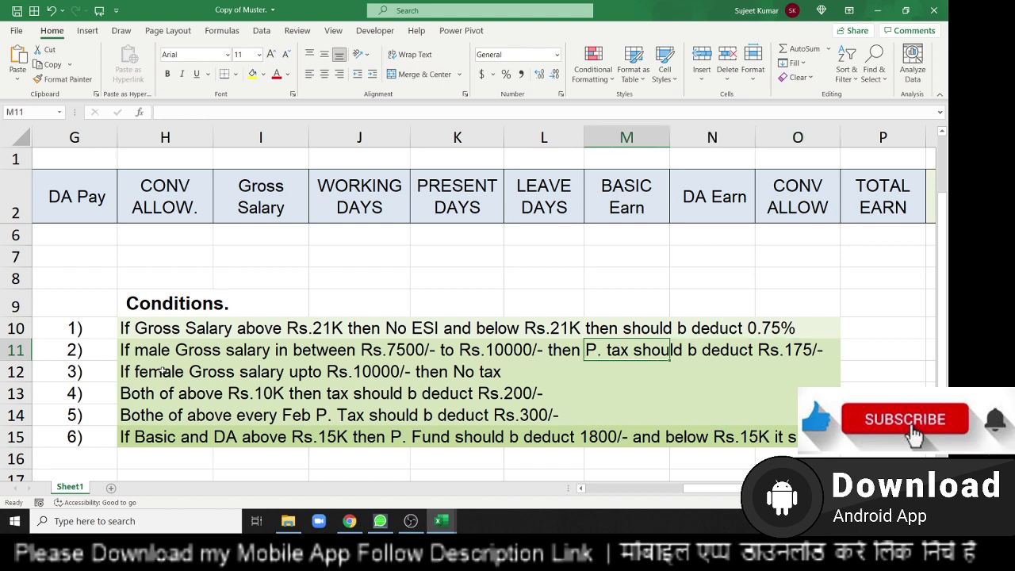
pyautogui.press('Left')
pyautogui.press('Left')
pyautogui.press('Left')
pyautogui.press('Left')
pyautogui.press('Left')
pyautogui.press('Down')
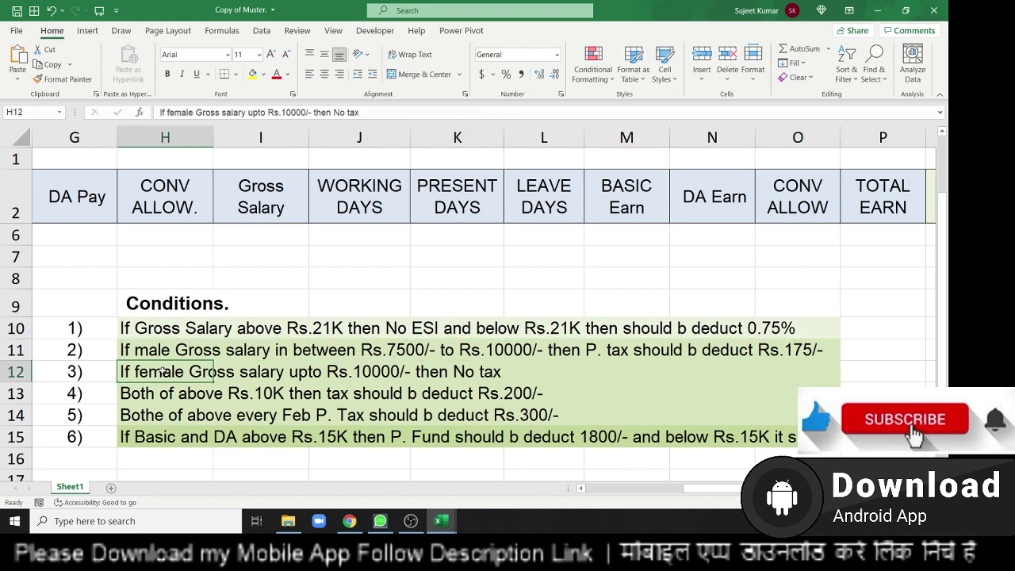
pyautogui.press('Right')
pyautogui.press('Right')
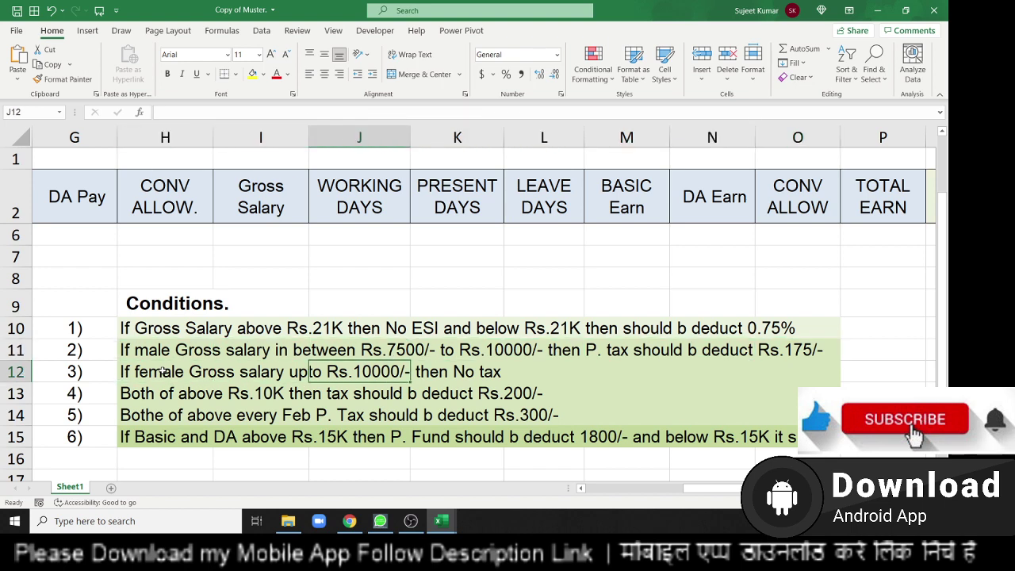
pyautogui.press('Right')
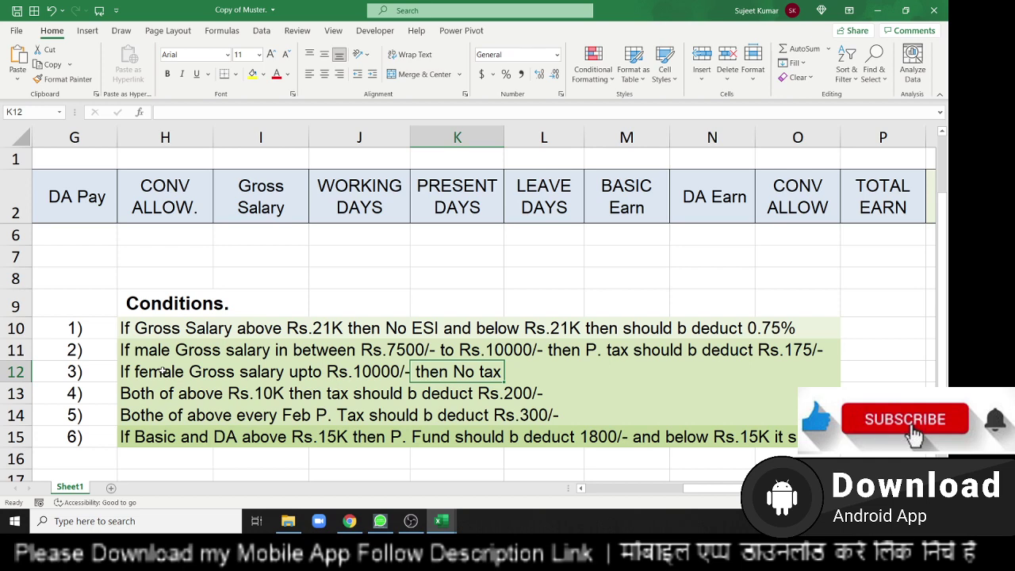
pyautogui.press('Up')
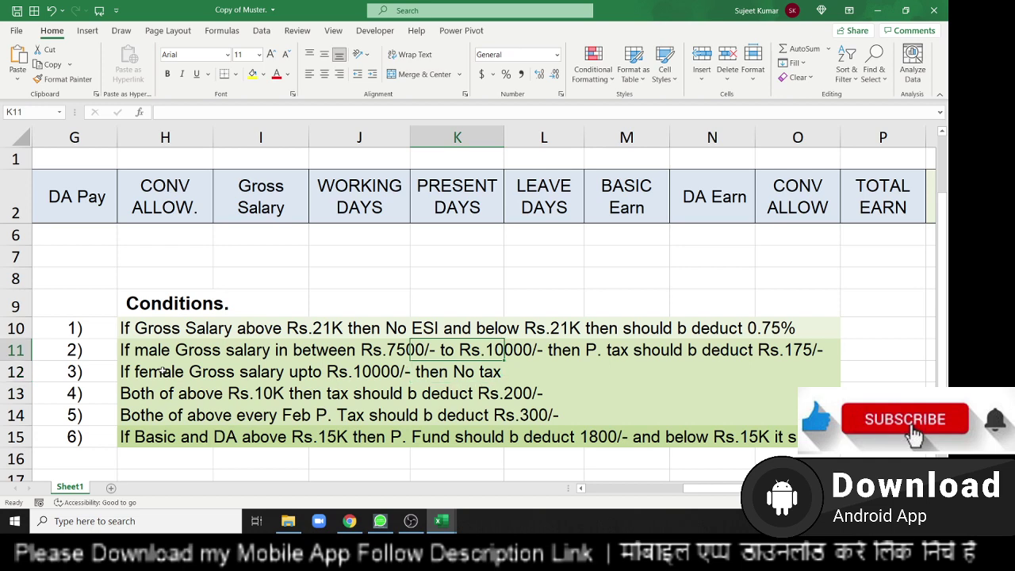
pyautogui.press('Left')
pyautogui.press('Right')
pyautogui.press('Right')
pyautogui.press('Right')
pyautogui.press('Right')
pyautogui.press('Right')
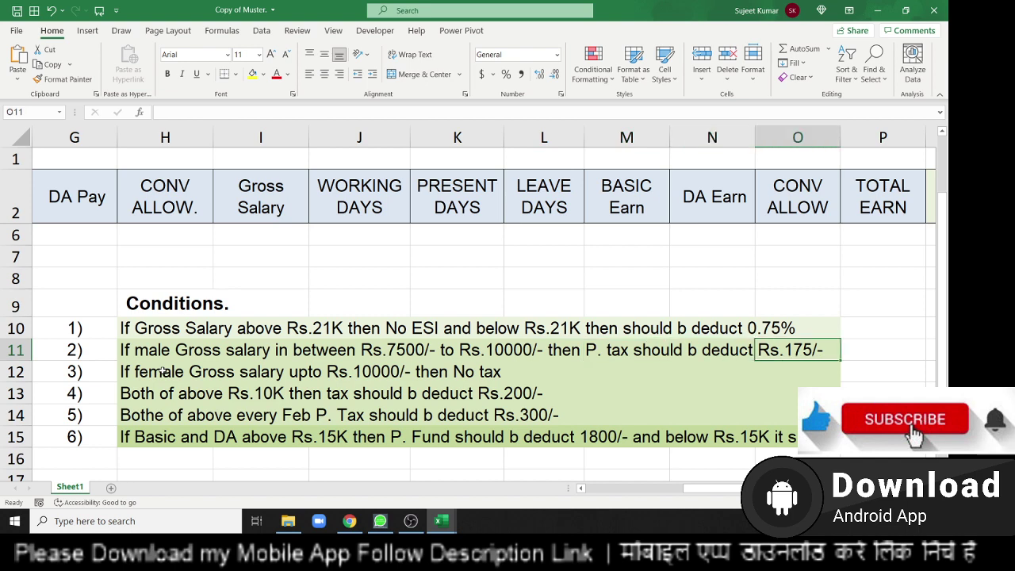
pyautogui.press('Down')
pyautogui.press('Down')
pyautogui.press('Down')
pyautogui.press('Left')
pyautogui.press('Left')
pyautogui.press('Left')
pyautogui.press('Left')
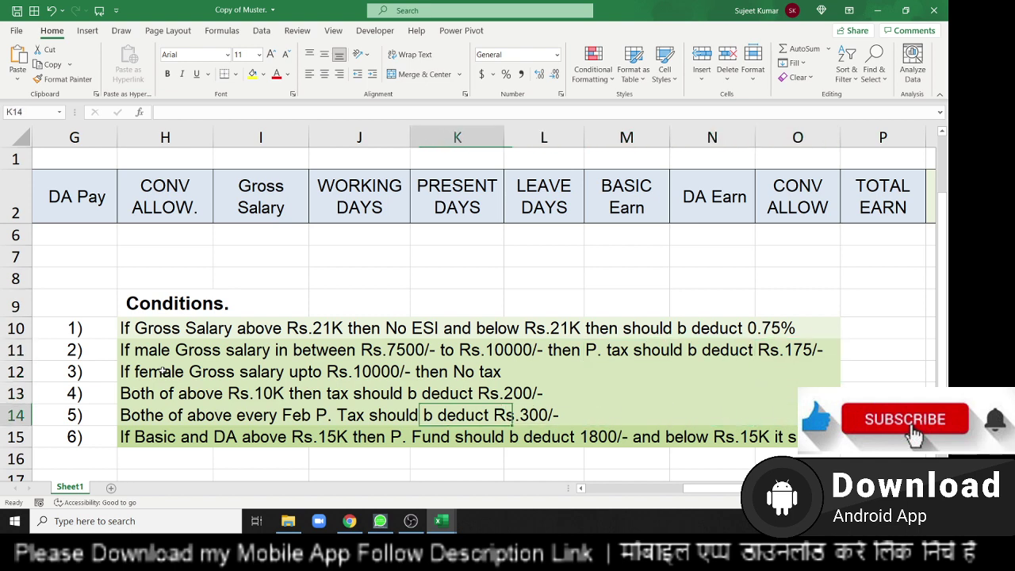
pyautogui.press('Left')
pyautogui.press('Up')
pyautogui.press('Up')
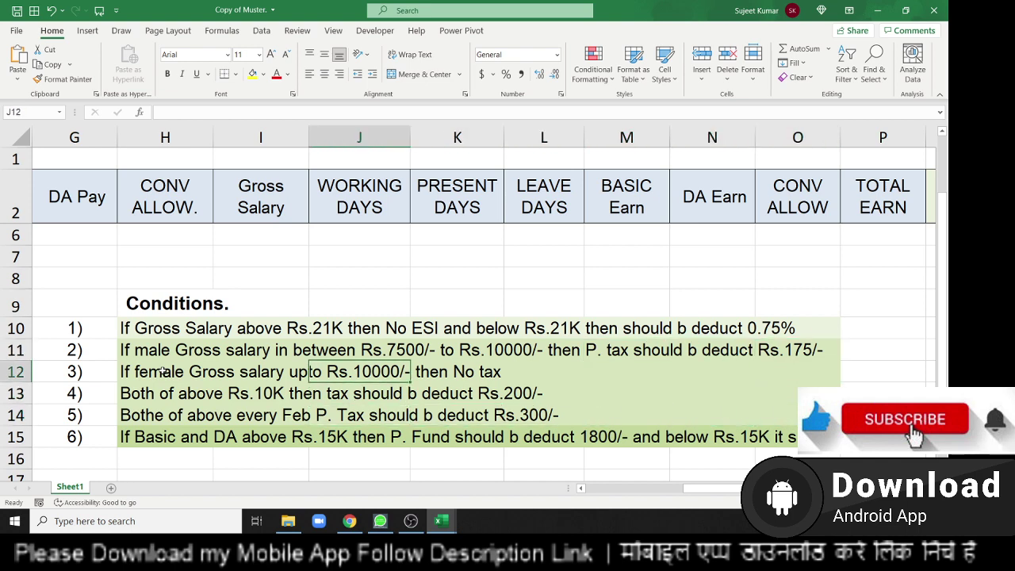
pyautogui.press('Right')
pyautogui.press('Right')
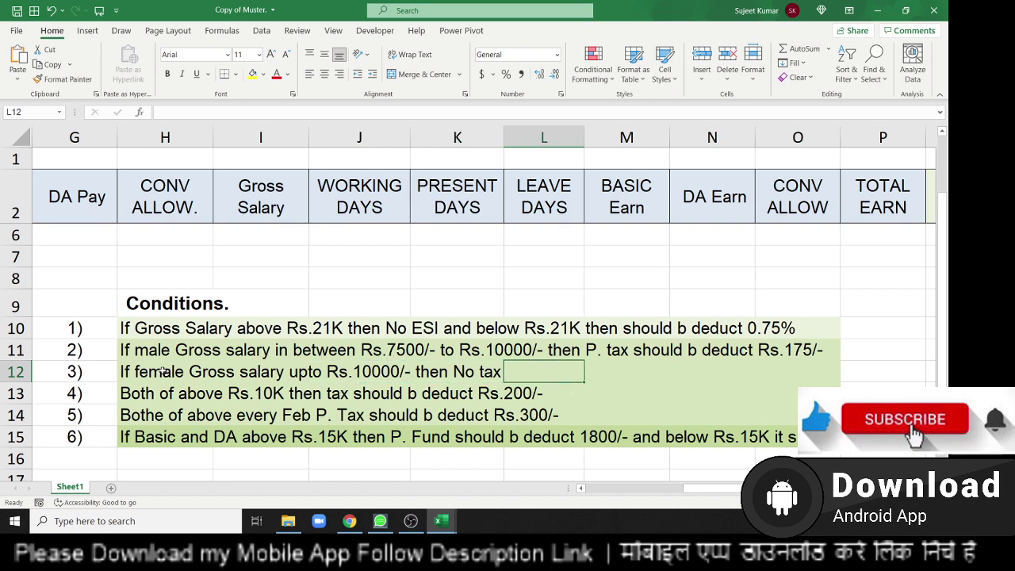
pyautogui.press('Left')
pyautogui.press('Left')
pyautogui.press('Left')
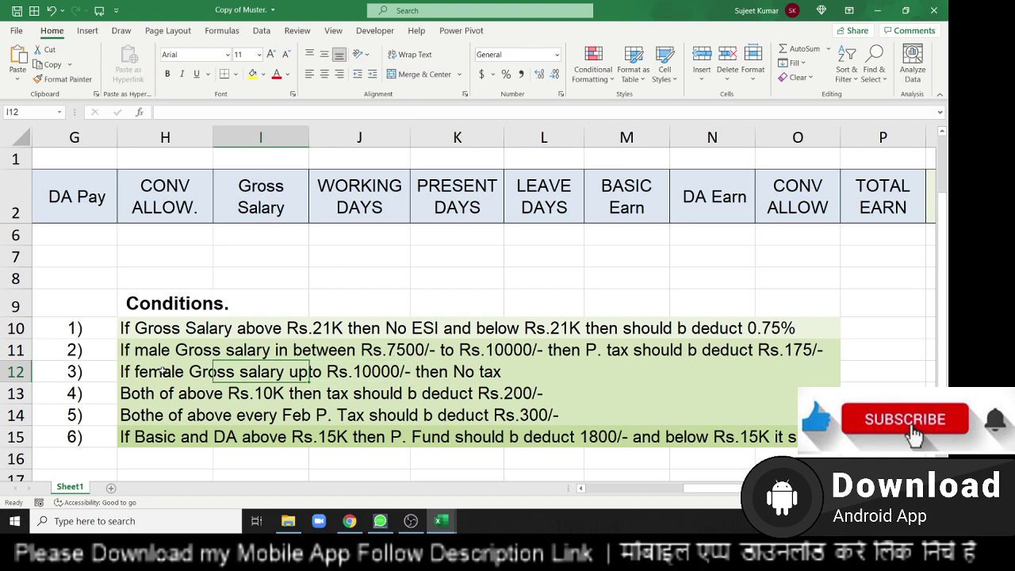
pyautogui.press('Left')
pyautogui.press('Down')
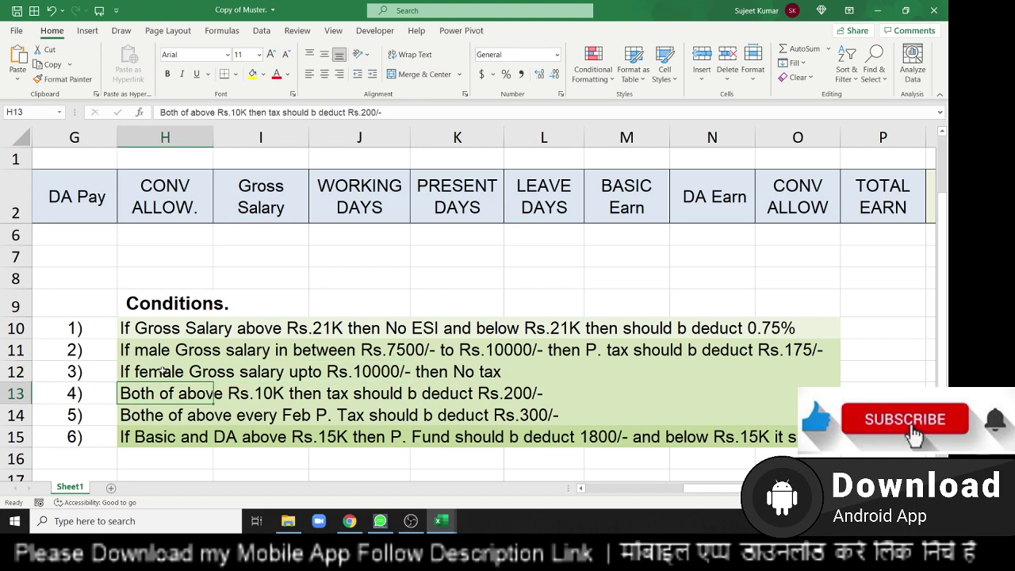
pyautogui.press('Right')
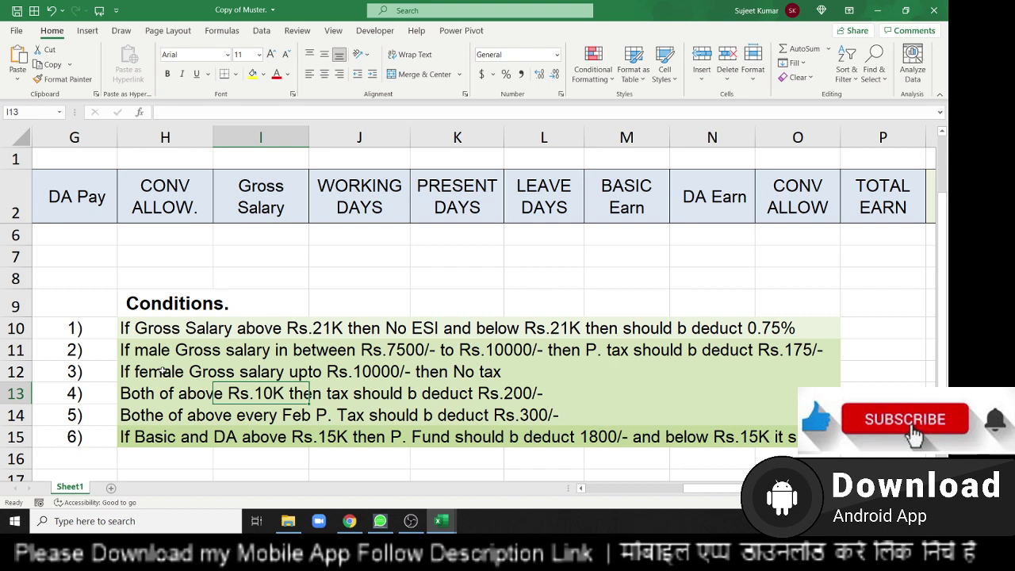
pyautogui.press('Right')
pyautogui.press('Right')
pyautogui.press('Right')
pyautogui.press('Down')
pyautogui.press('Down')
pyautogui.press('Left')
pyautogui.press('Left')
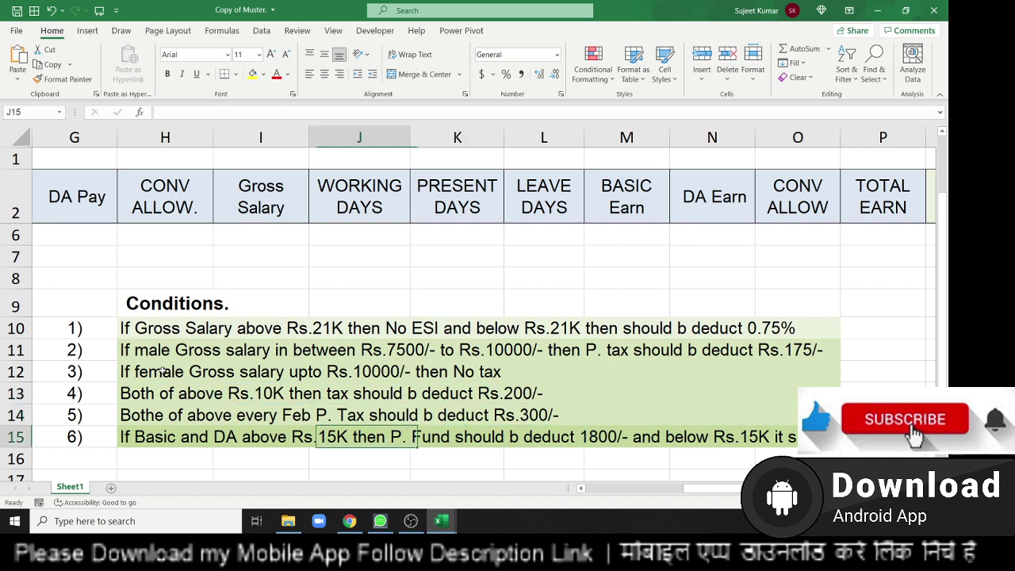
pyautogui.press('Left')
pyautogui.press('Left')
pyautogui.press('Up')
pyautogui.press('Right')
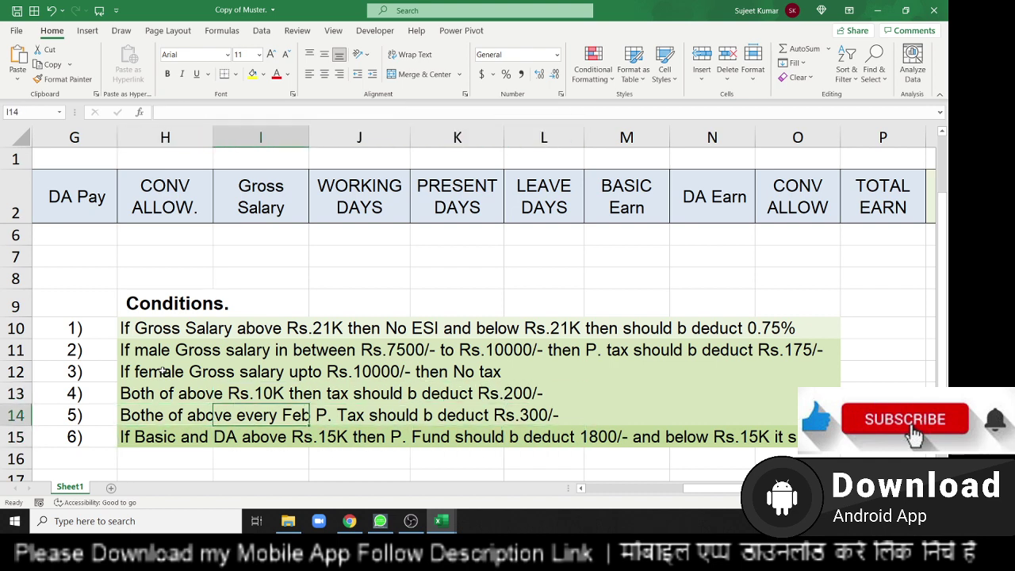
pyautogui.press('Right')
pyautogui.press('Down')
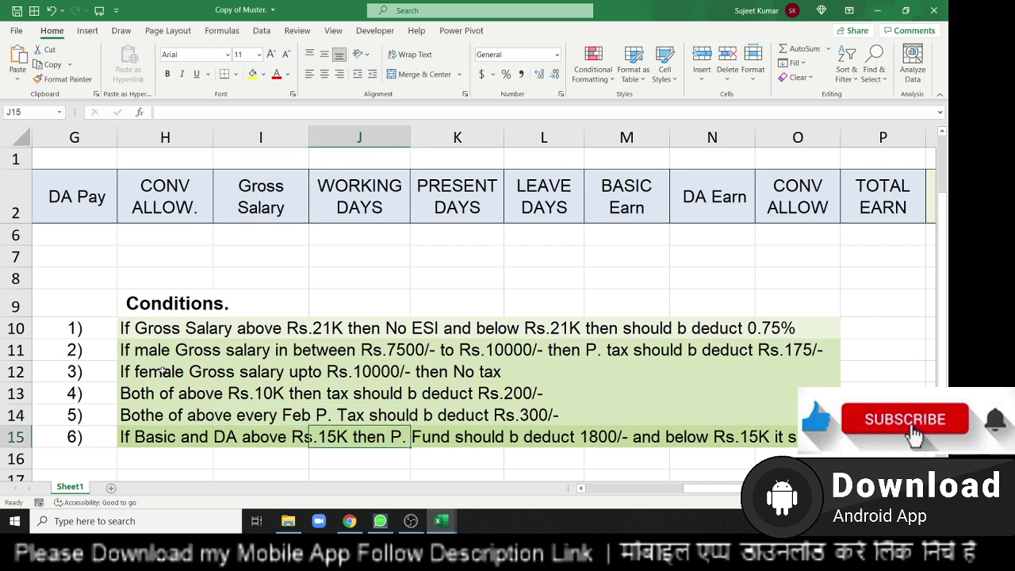
pyautogui.press('Up')
pyautogui.press('Left')
pyautogui.press('Right')
pyautogui.press('Right')
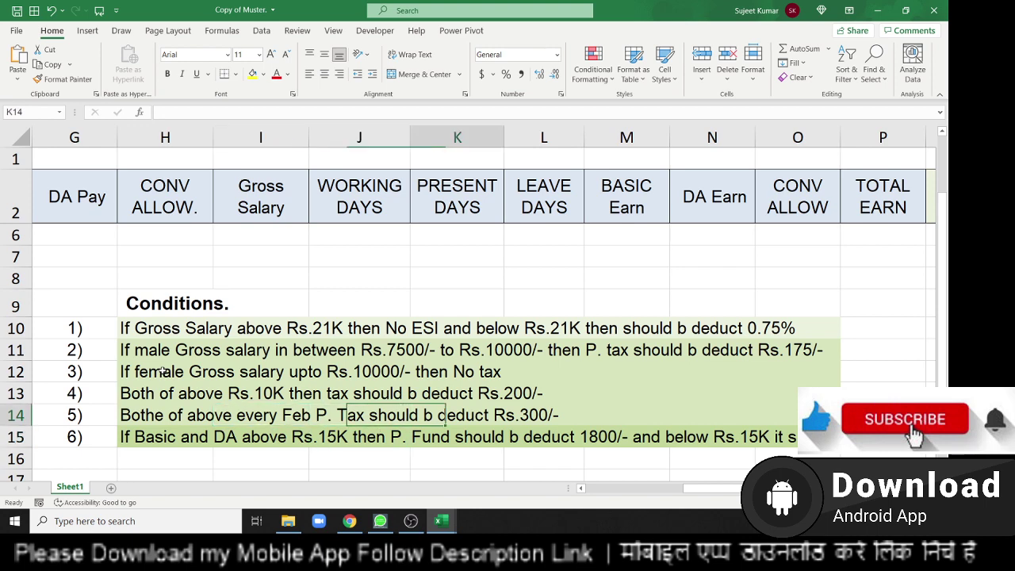
pyautogui.press('Right')
pyautogui.press('Down')
pyautogui.press('Left')
pyautogui.press('Left')
pyautogui.press('Left')
pyautogui.press('Left')
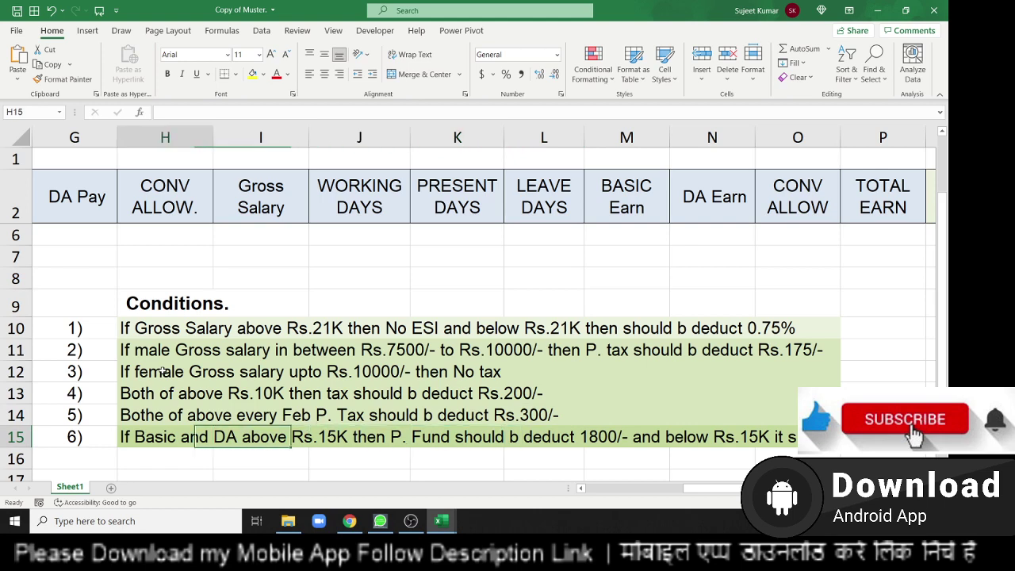
pyautogui.press('Left')
pyautogui.press('Right')
pyautogui.press('Right')
pyautogui.press('Right')
pyautogui.press('Right')
pyautogui.press('Right')
pyautogui.press('Right')
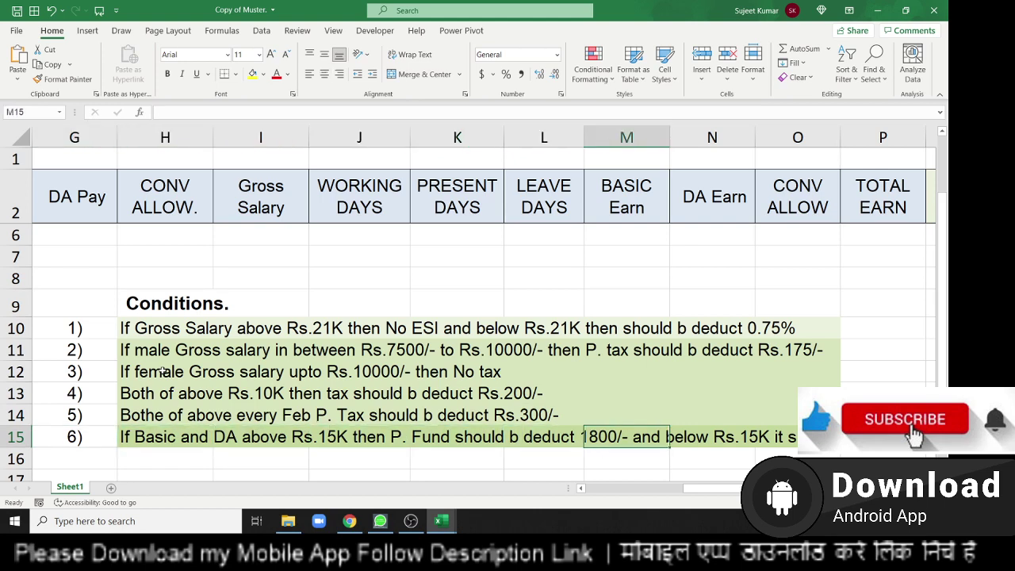
pyautogui.press('Left')
pyautogui.press('Up')
pyautogui.press('Up')
pyautogui.press('Up')
pyautogui.press('Up')
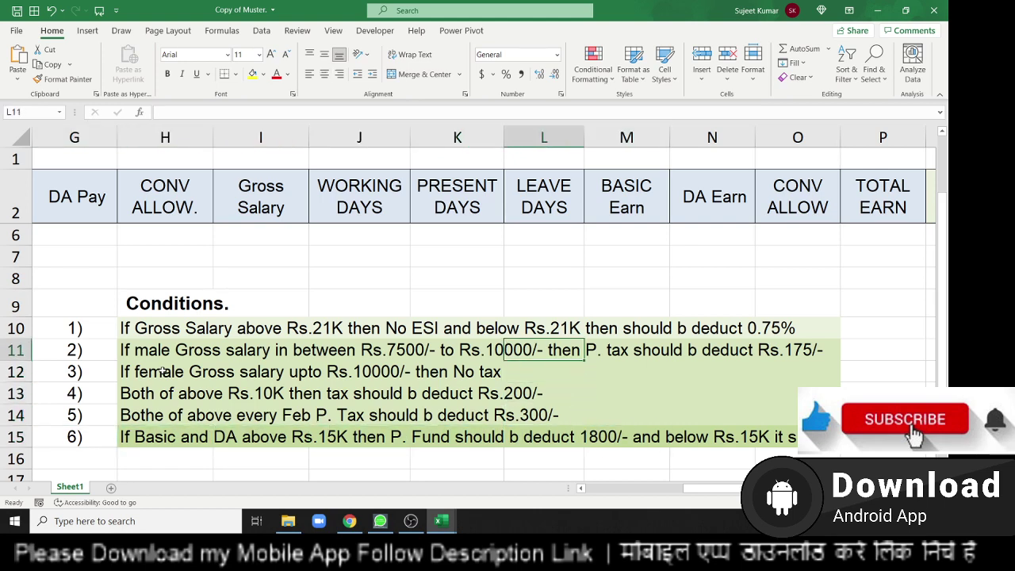
pyautogui.press('Right')
pyautogui.press('Up')
pyautogui.press('Up')
pyautogui.press('Up')
pyautogui.press('Up')
pyautogui.press('Up')
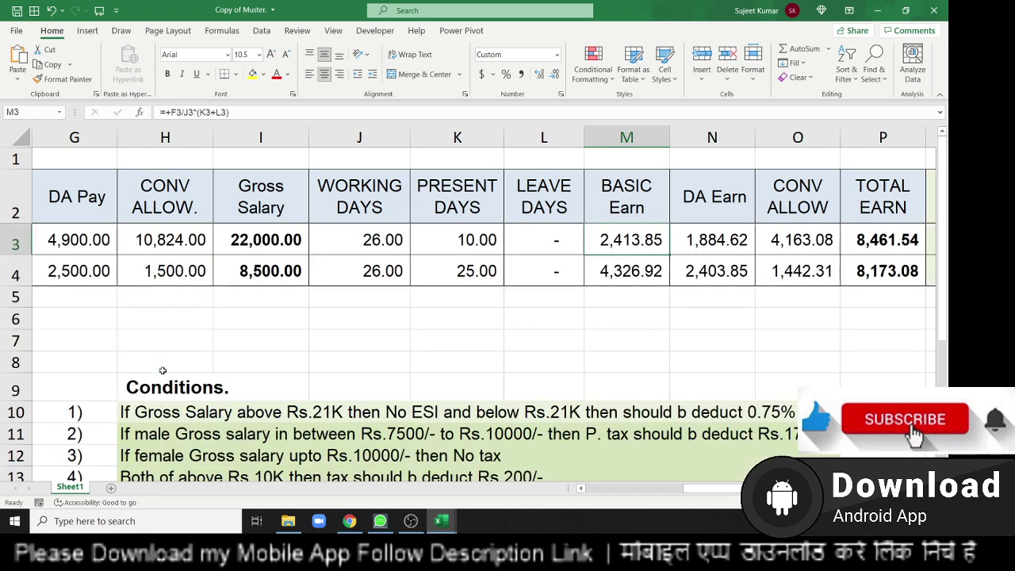
# Select the first employee's P.TAX cell and delete its existing value
pyautogui.press('Right')
pyautogui.press('Down')
pyautogui.press('Down')
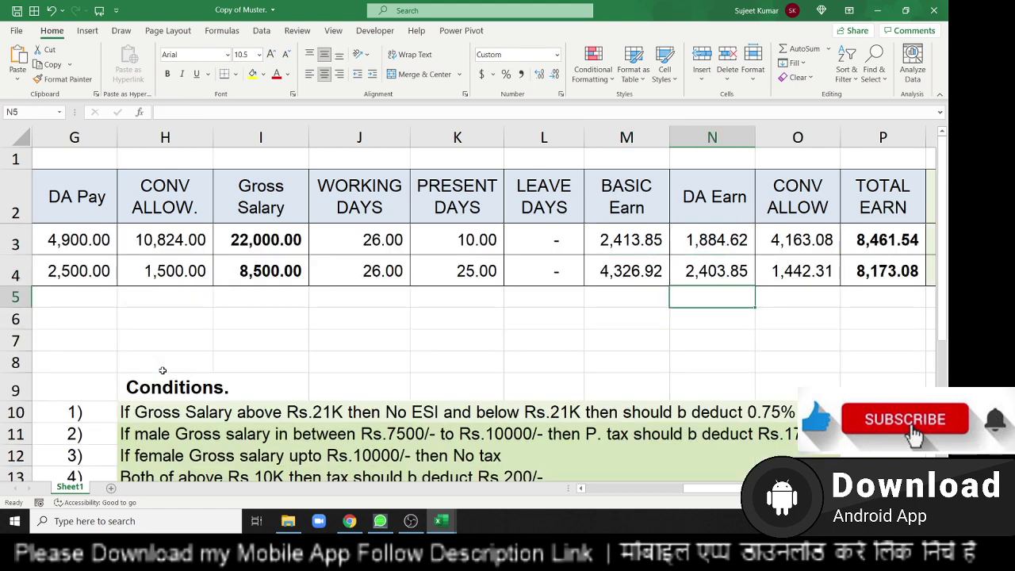
pyautogui.press('Right')
pyautogui.press('Right')
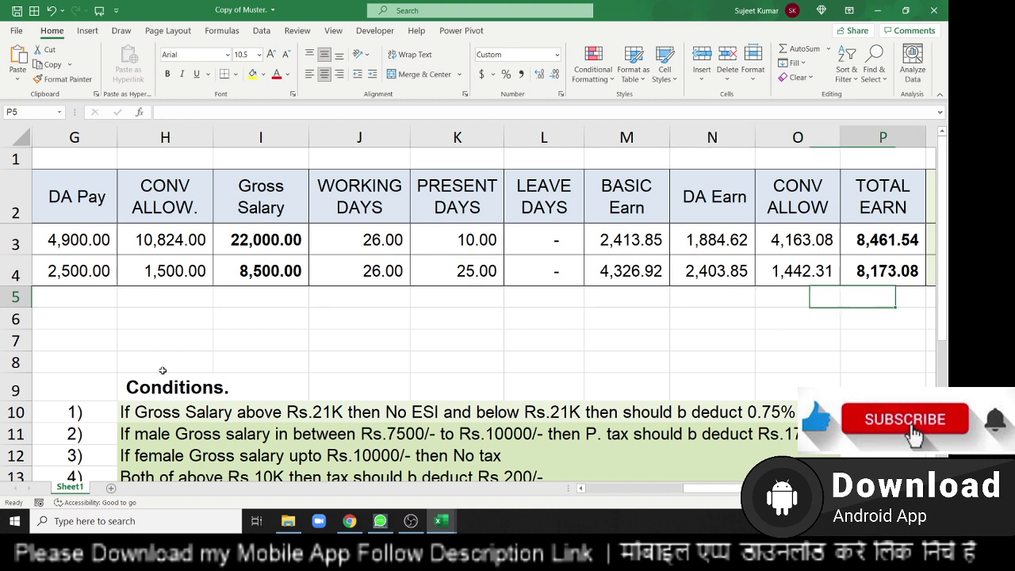
pyautogui.press('Right')
pyautogui.press('Right')
pyautogui.press('Left')
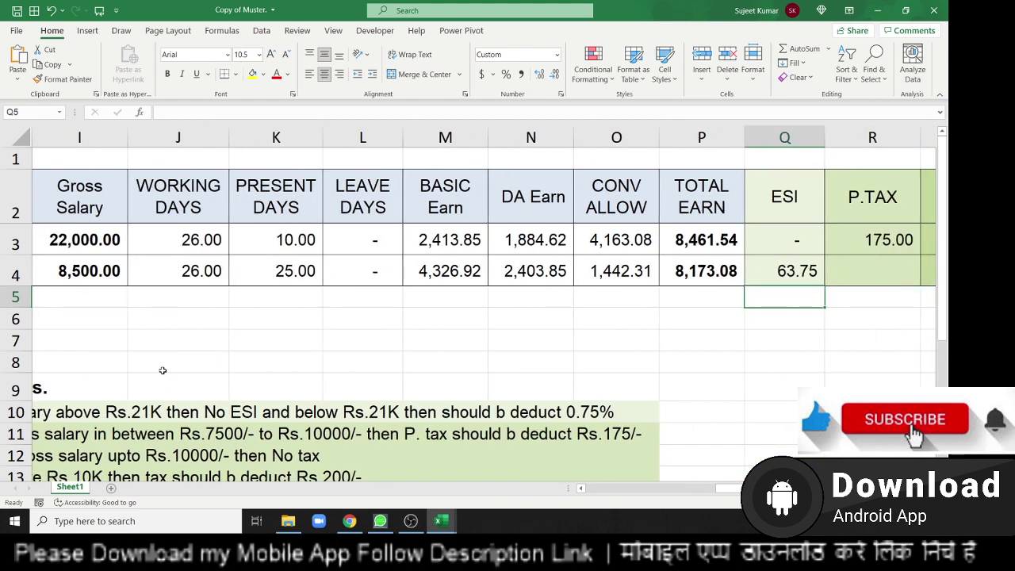
pyautogui.press('Right')
pyautogui.press('Up')
pyautogui.press('Up')
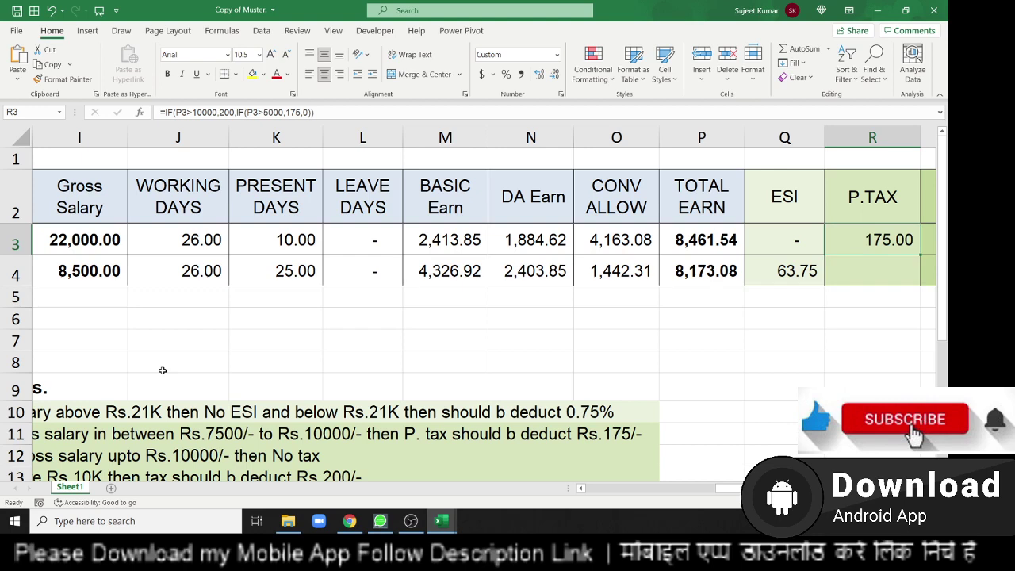
pyautogui.press('Delete')
# Type =IF(AND(E3="Male",I3>=7500,I3<=10000),150, to return 150 for male gross 7,500–10,000
pyautogui.write('=i')
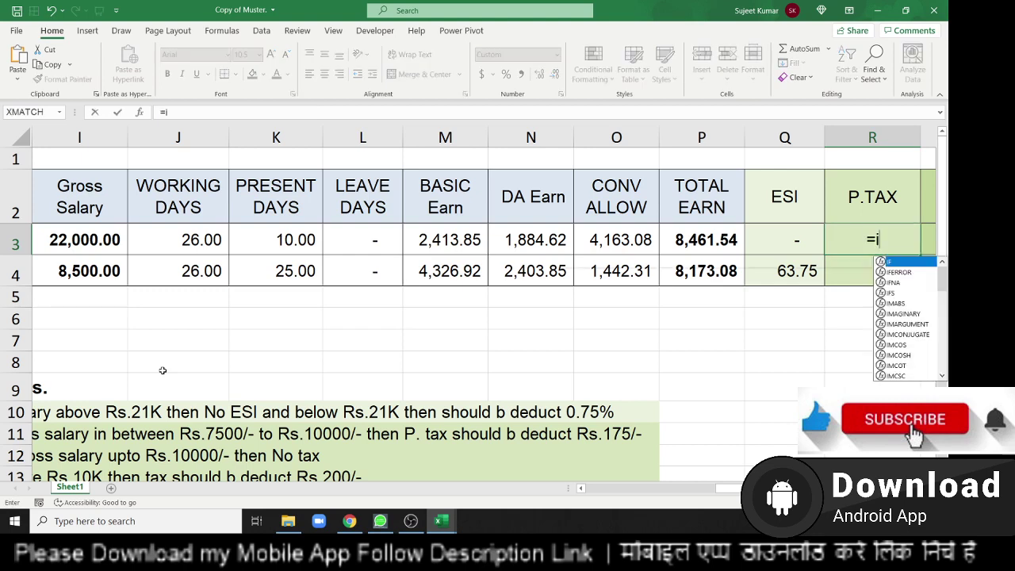
pyautogui.write('f')
pyautogui.press('Tab')
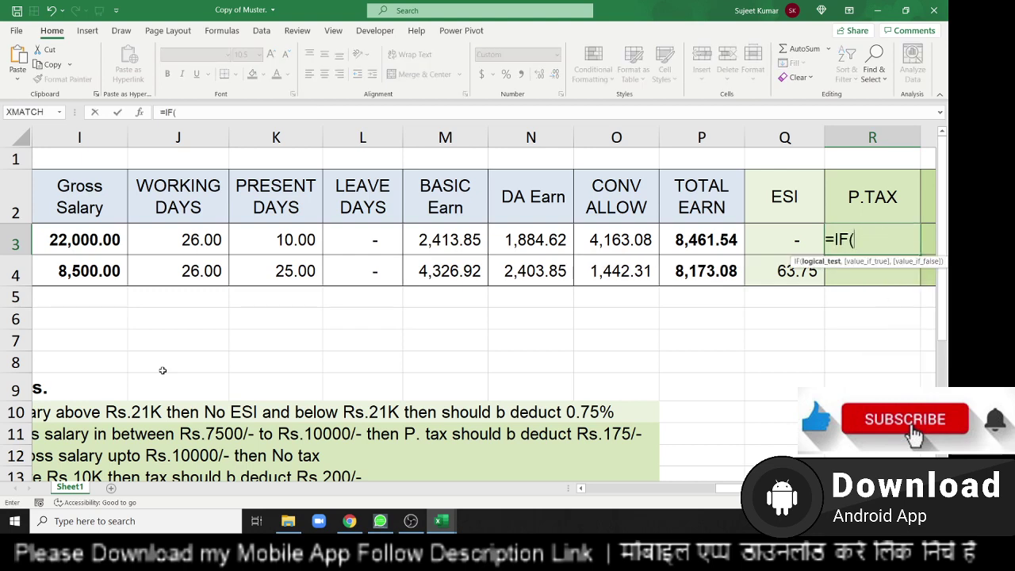
pyautogui.write('and')
pyautogui.press('Tab')
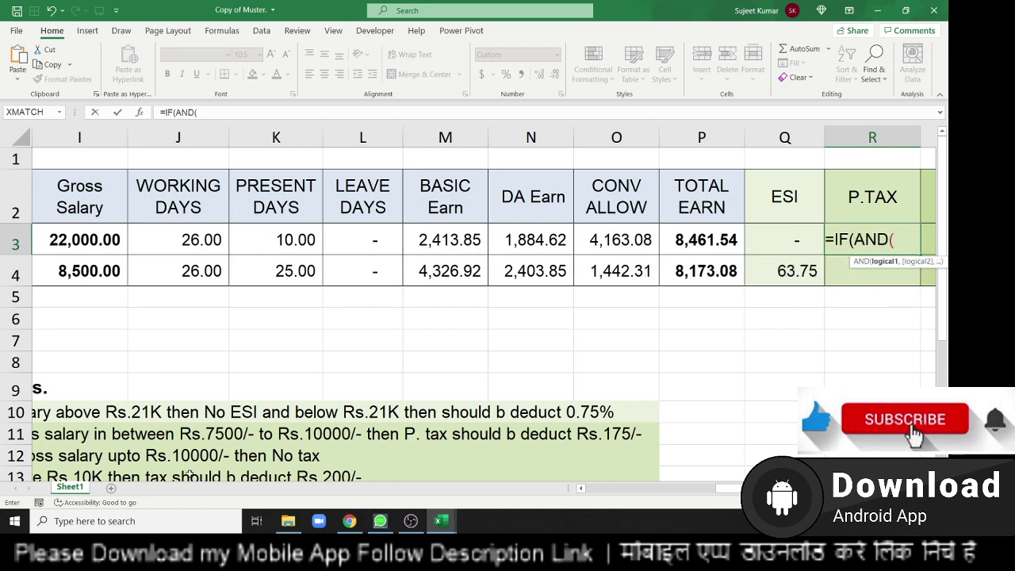
pyautogui.moveTo(728, 488); pyautogui.dragTo(603, 490)
pyautogui.click(315, 247)
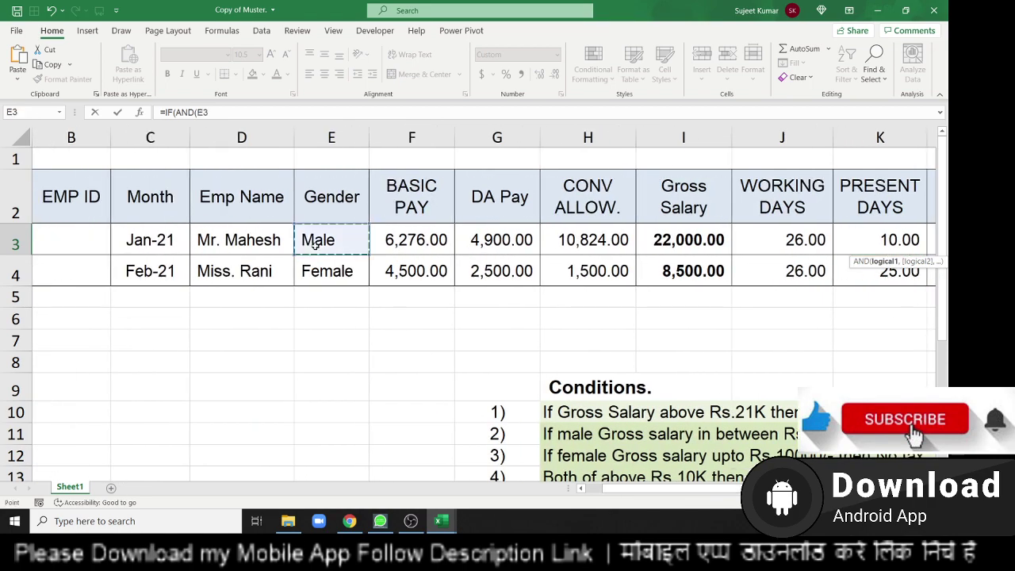
pyautogui.write('="')
pyautogui.write('Male"')
pyautogui.write(',')
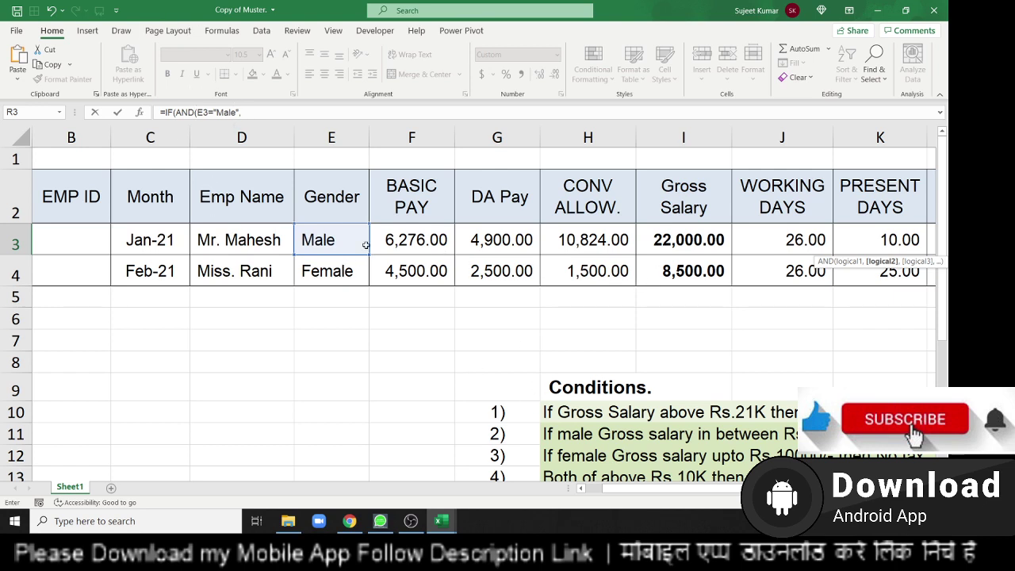
pyautogui.click(648, 245)
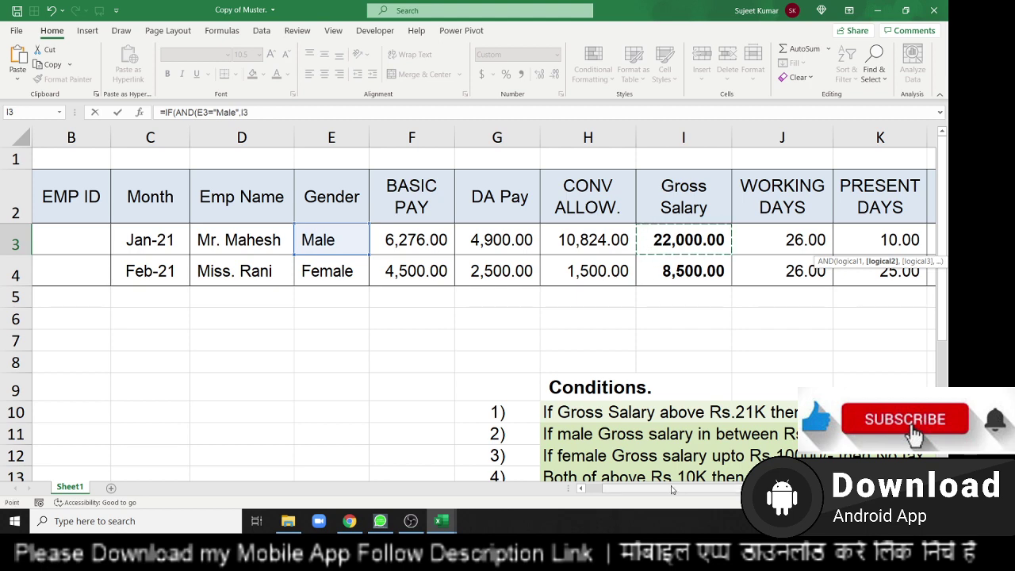
pyautogui.moveTo(675, 489); pyautogui.dragTo(683, 487)
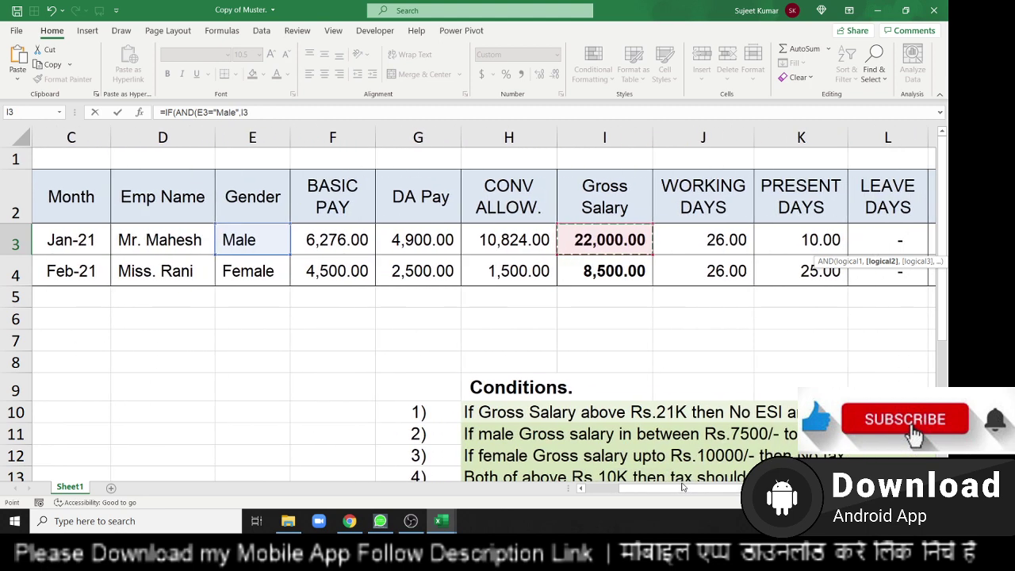
pyautogui.write('>=75')
pyautogui.write('00,')
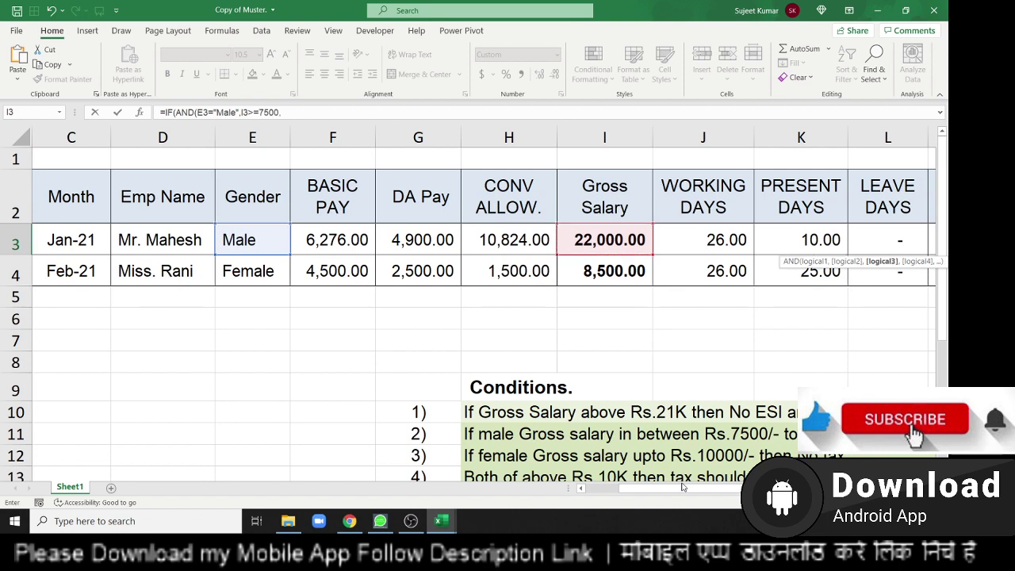
pyautogui.click(624, 240)
pyautogui.write('<=')
pyautogui.write('10000')
pyautogui.write(')')
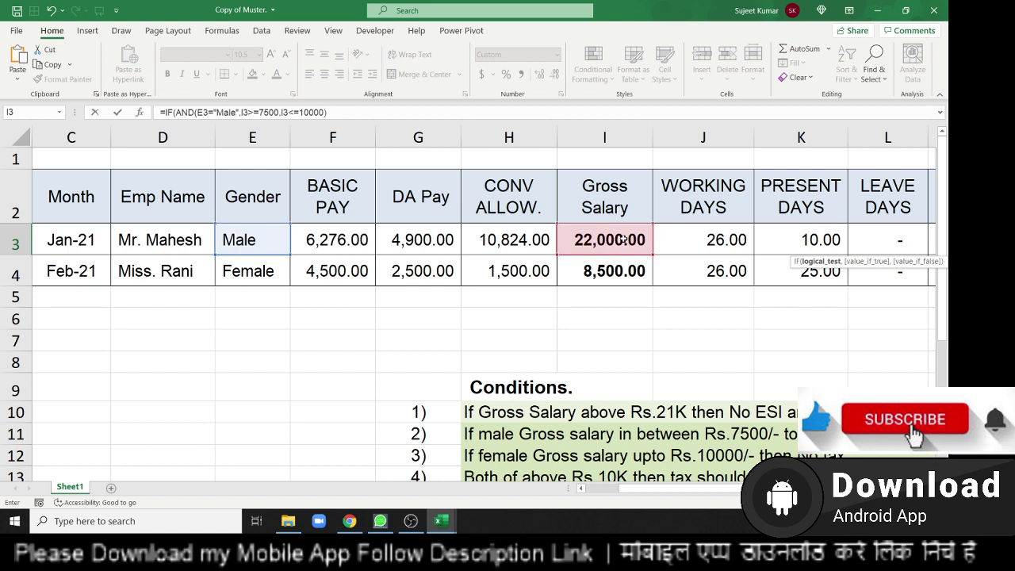
pyautogui.write(',')
pyautogui.write('150')
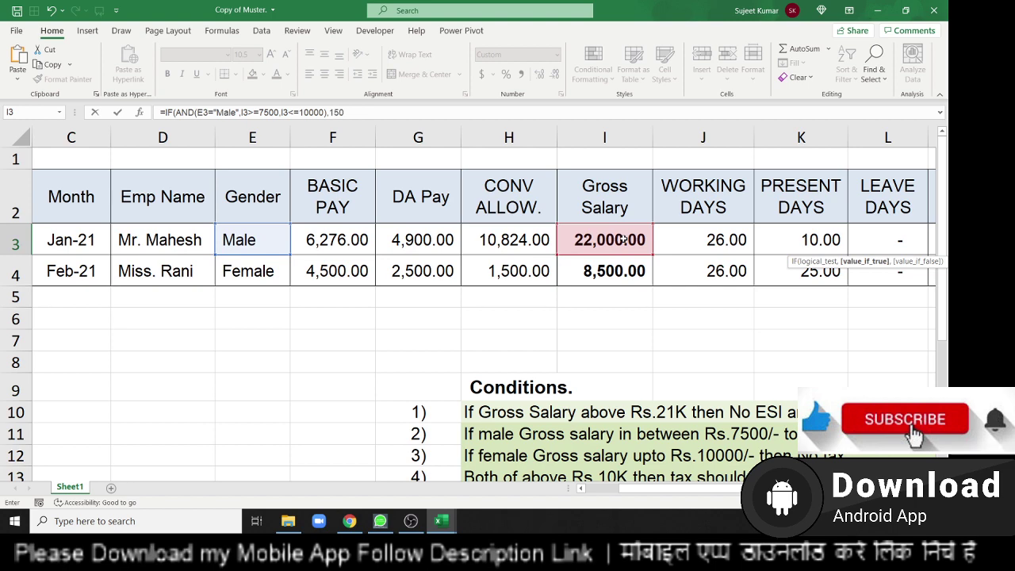
pyautogui.write(',')
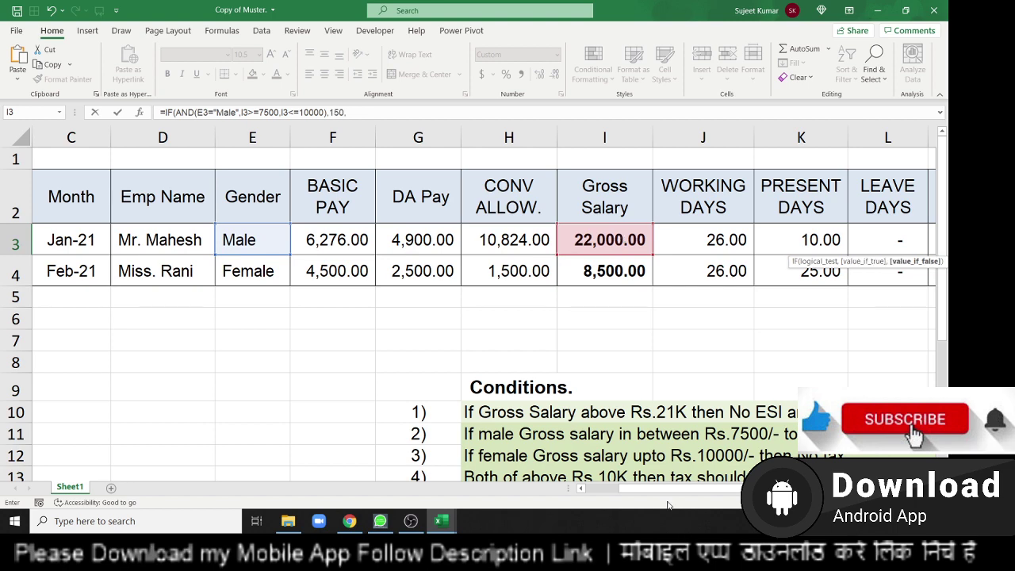
# Append a nested IF(AND( to the P.TAX formula for the next condition
pyautogui.hscroll(2, 441, 456)
pyautogui.hscroll(1, 440, 455)
pyautogui.hscroll(1, 440, 455)
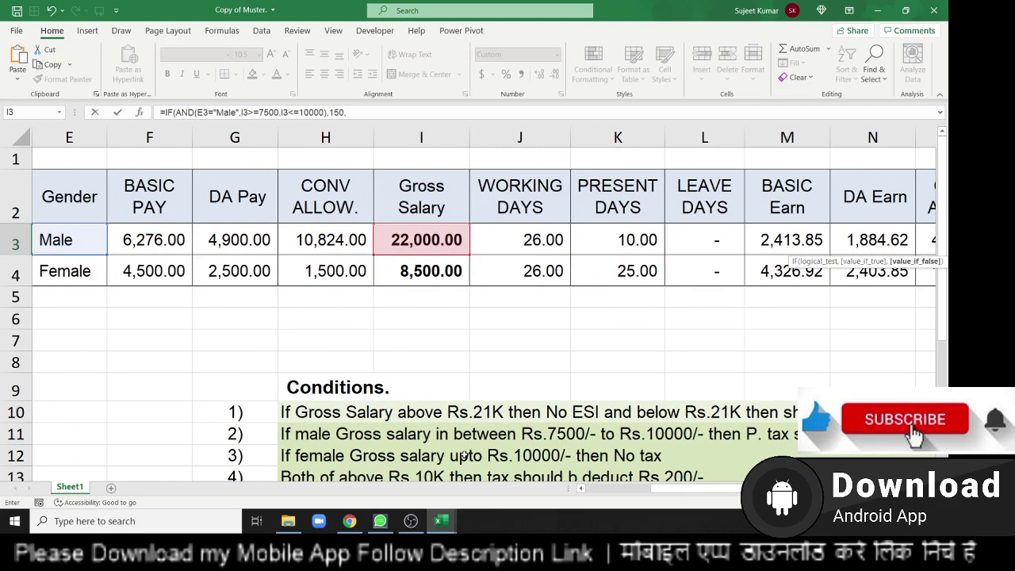
pyautogui.scroll(-1, 563, 475)
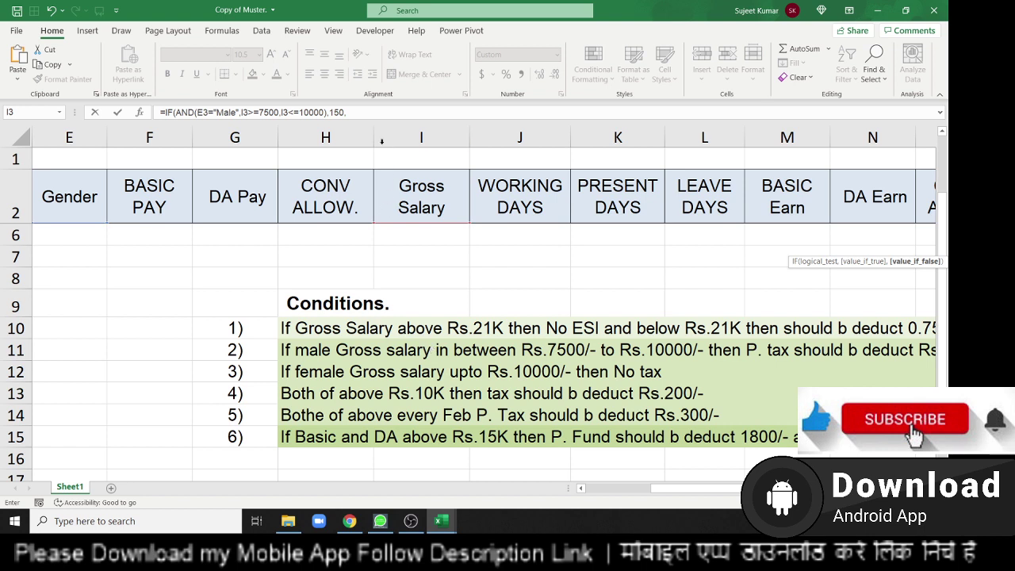
pyautogui.click(384, 116)
pyautogui.write('IF')
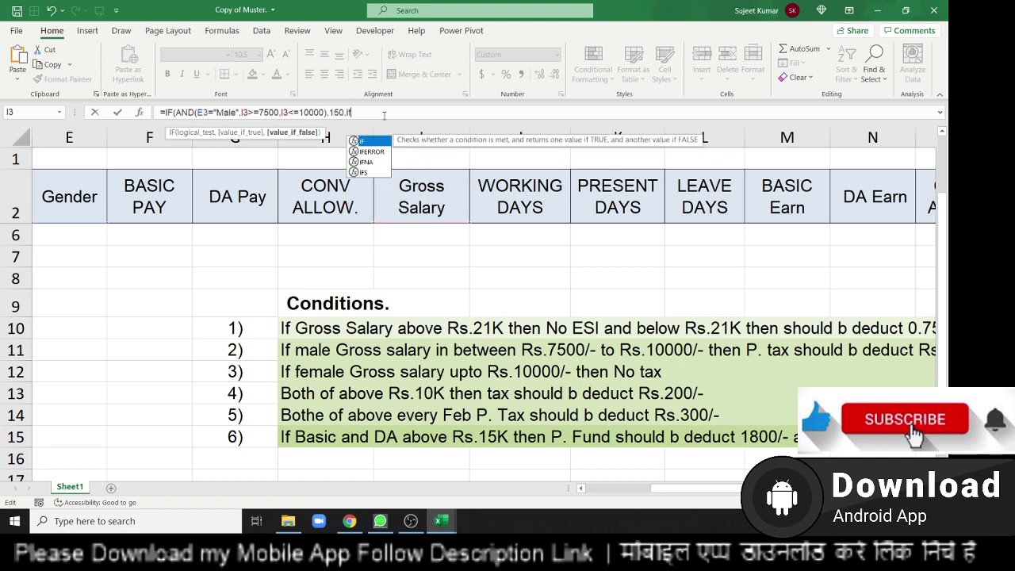
pyautogui.write('(')
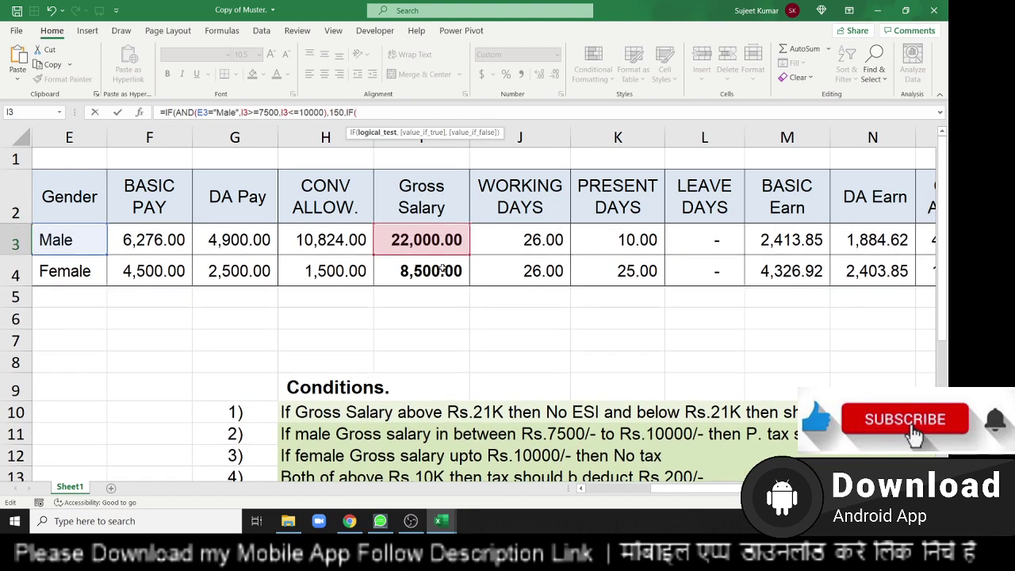
pyautogui.click(432, 238)
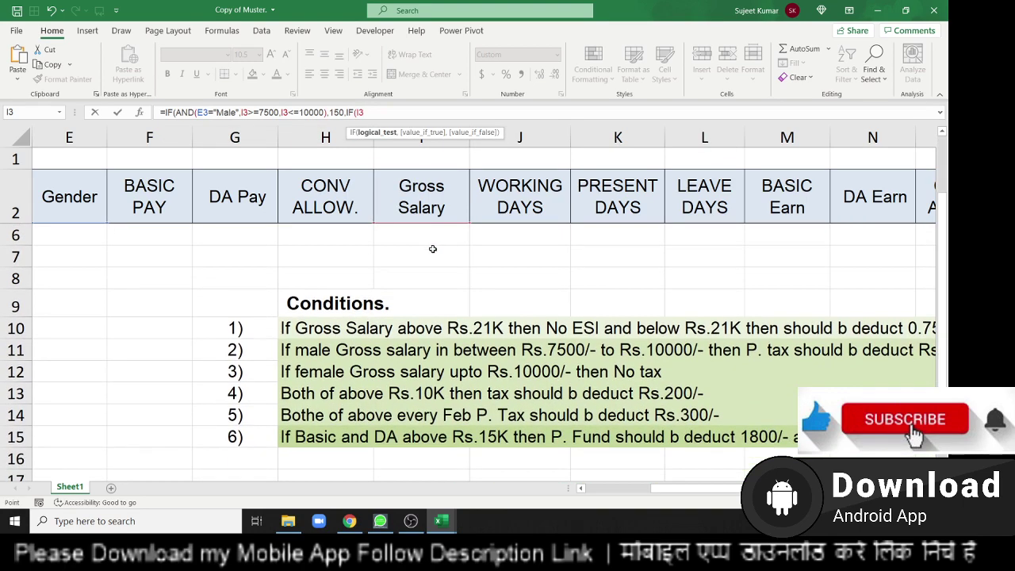
pyautogui.write('>')
pyautogui.write('7')
pyautogui.press('BackSpace')
pyautogui.press('BackSpace')
pyautogui.press('BackSpace')
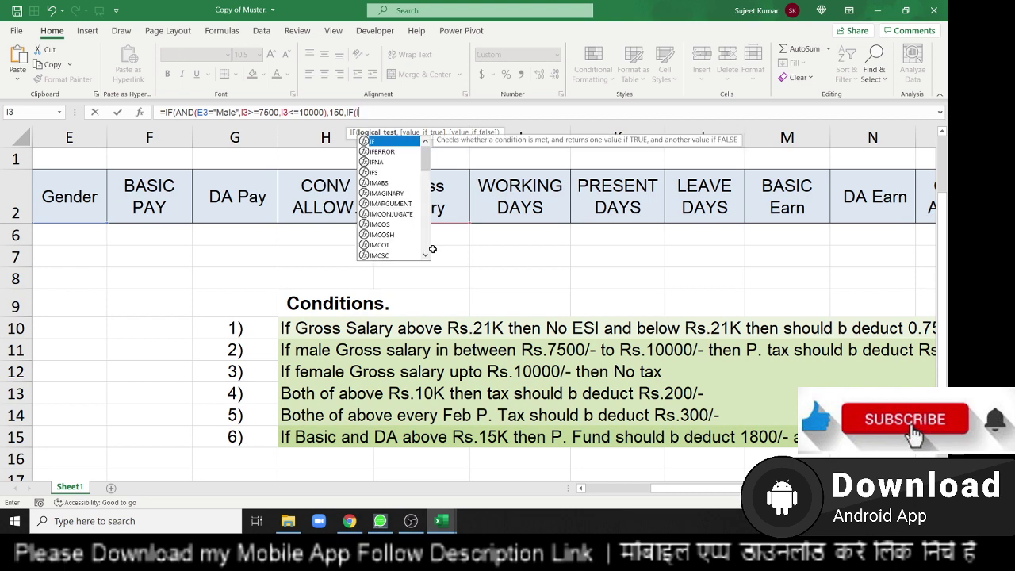
pyautogui.press('BackSpace')
pyautogui.write('A')
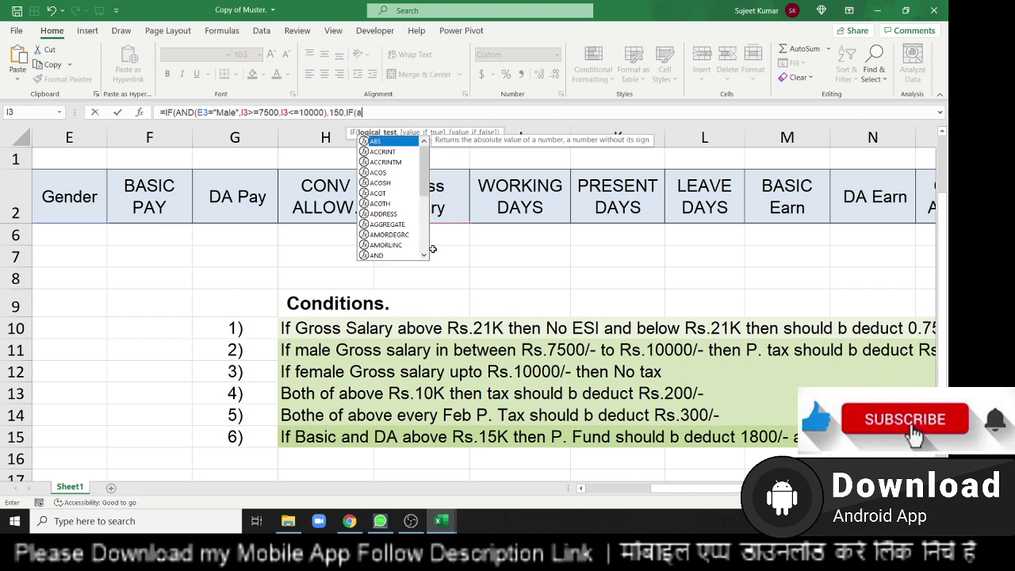
pyautogui.write('ND(')
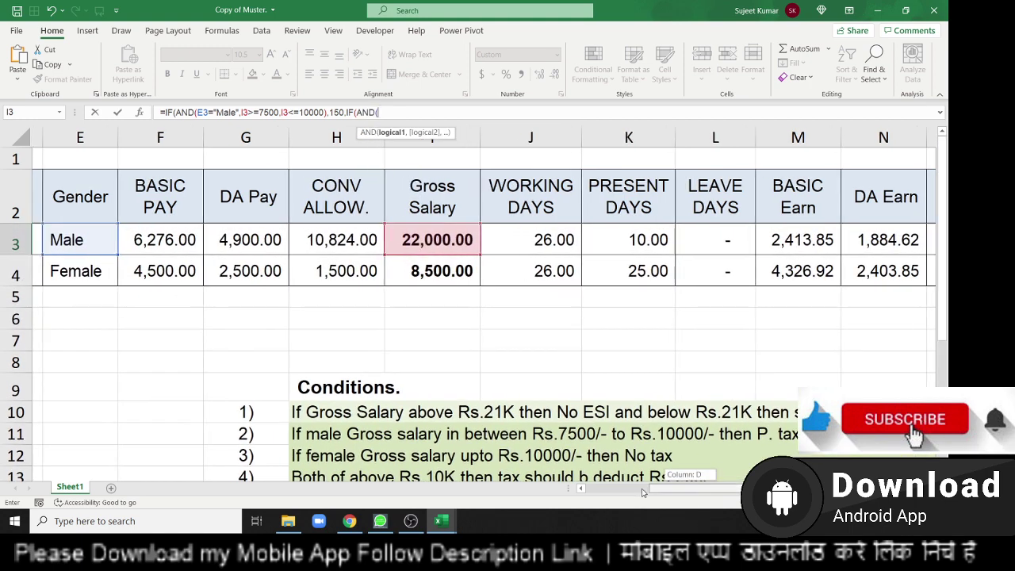
pyautogui.moveTo(694, 492); pyautogui.dragTo(599, 491)
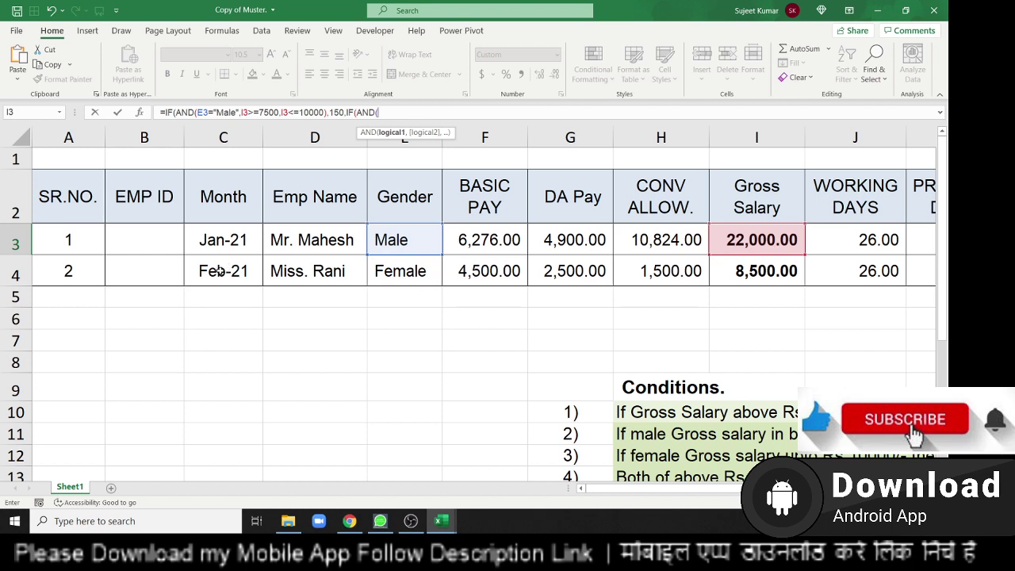
# Add tests MONTH(C3)<>2 and I3>10000 returning a 200 deduction
pyautogui.write('MONTH(')
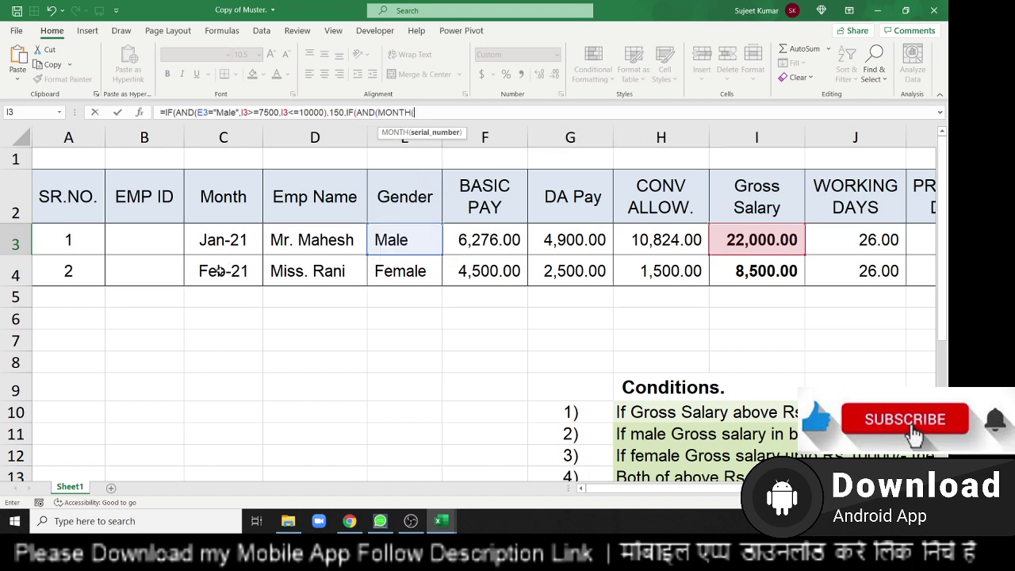
pyautogui.click(220, 270)
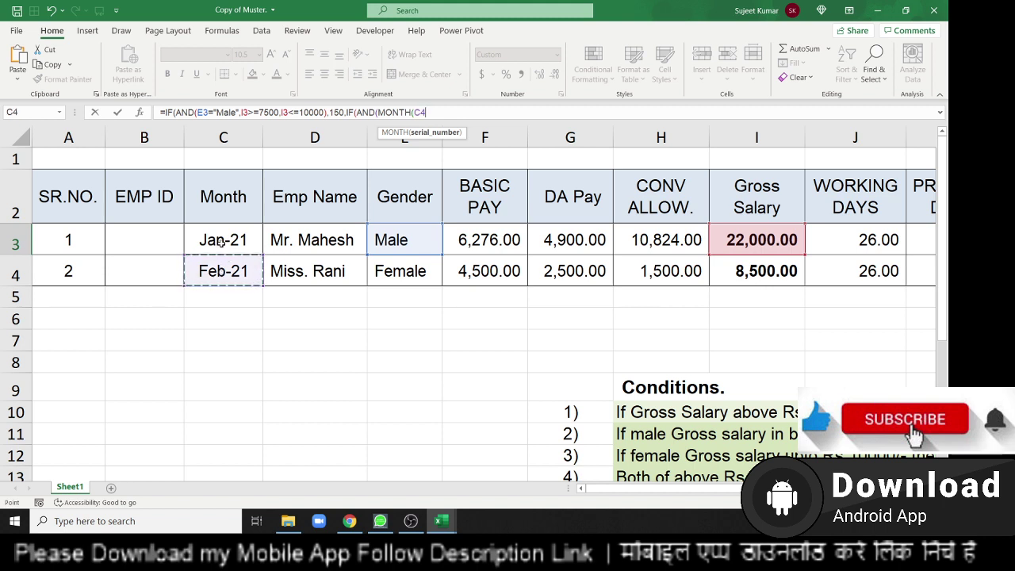
pyautogui.click(222, 242)
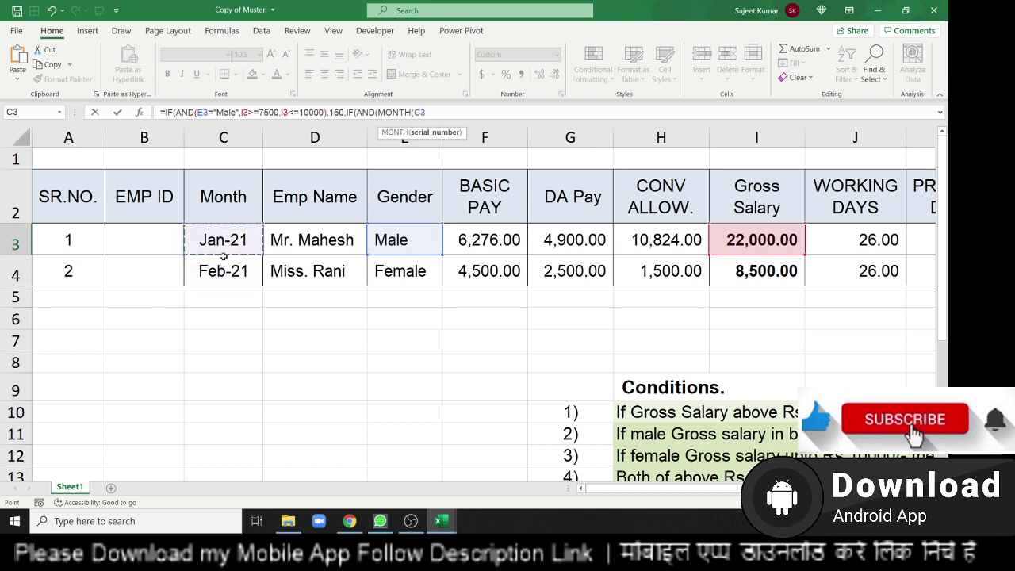
pyautogui.write(')<>')
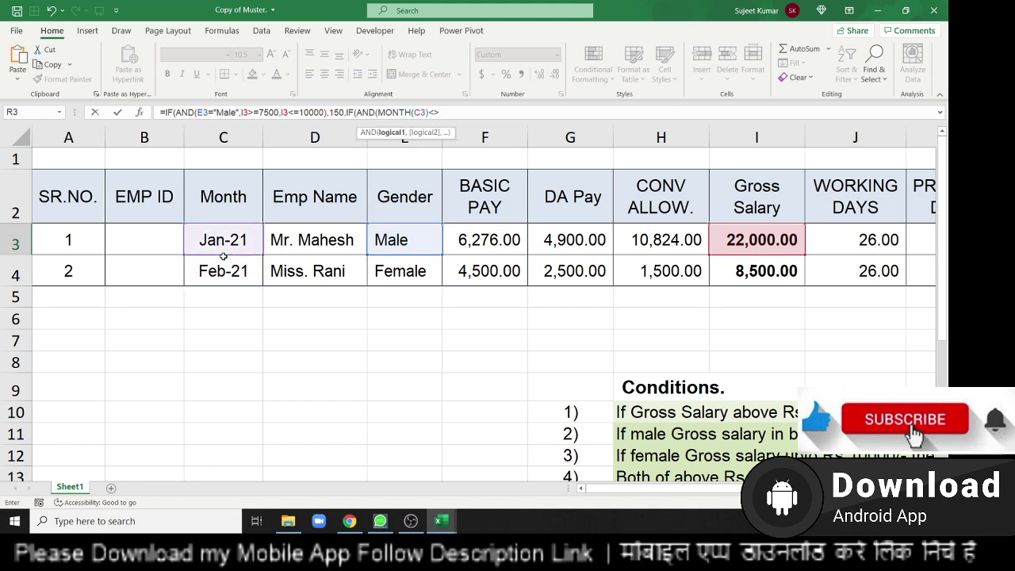
pyautogui.write('2,')
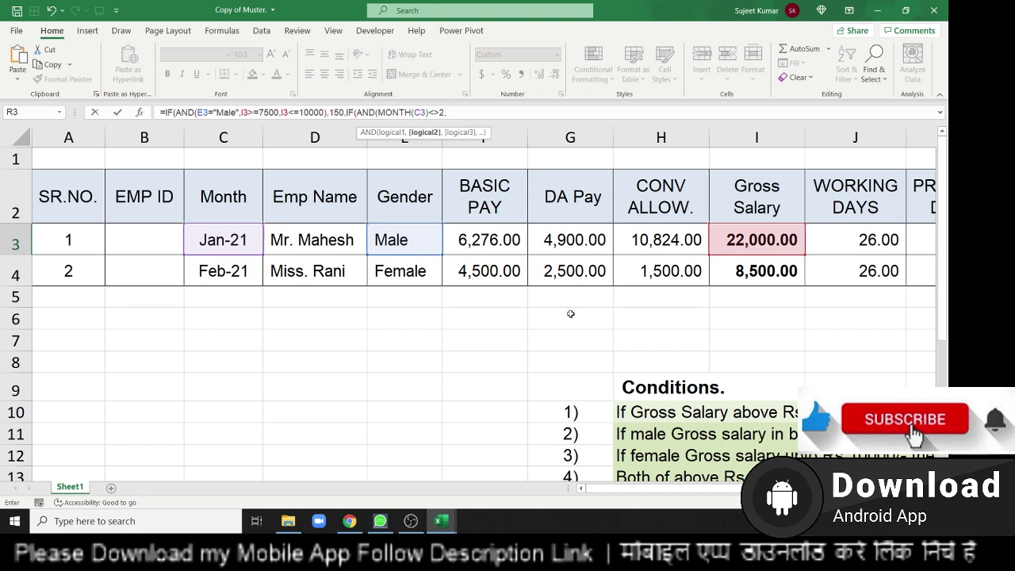
pyautogui.click(739, 243)
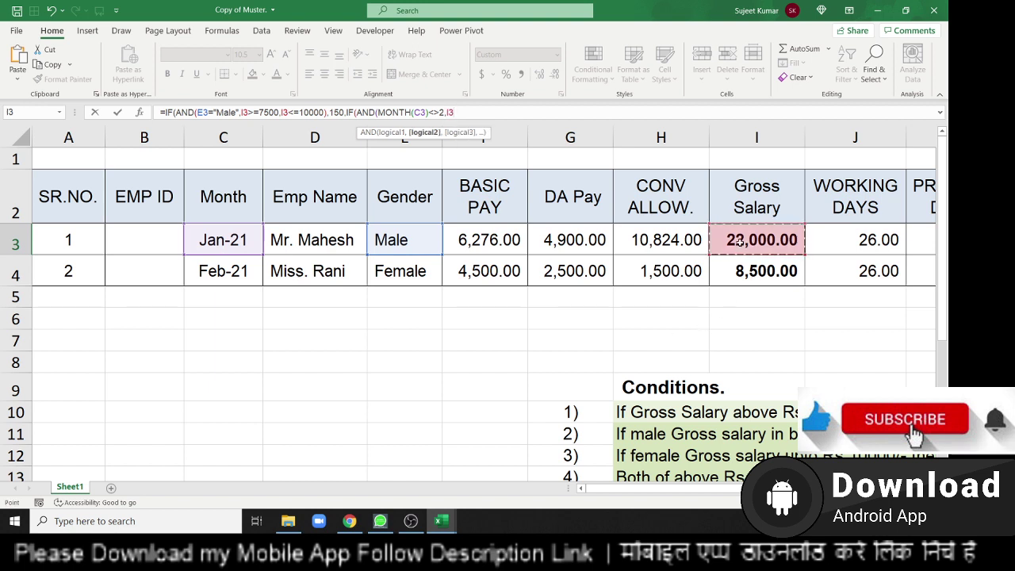
pyautogui.write('>1')
pyautogui.write('0000')
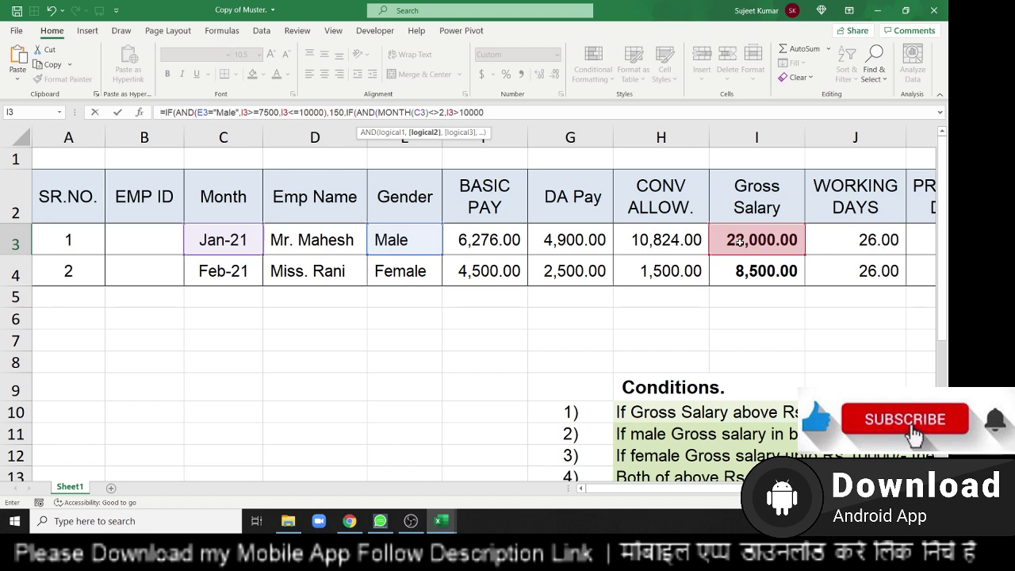
pyautogui.write(',300')
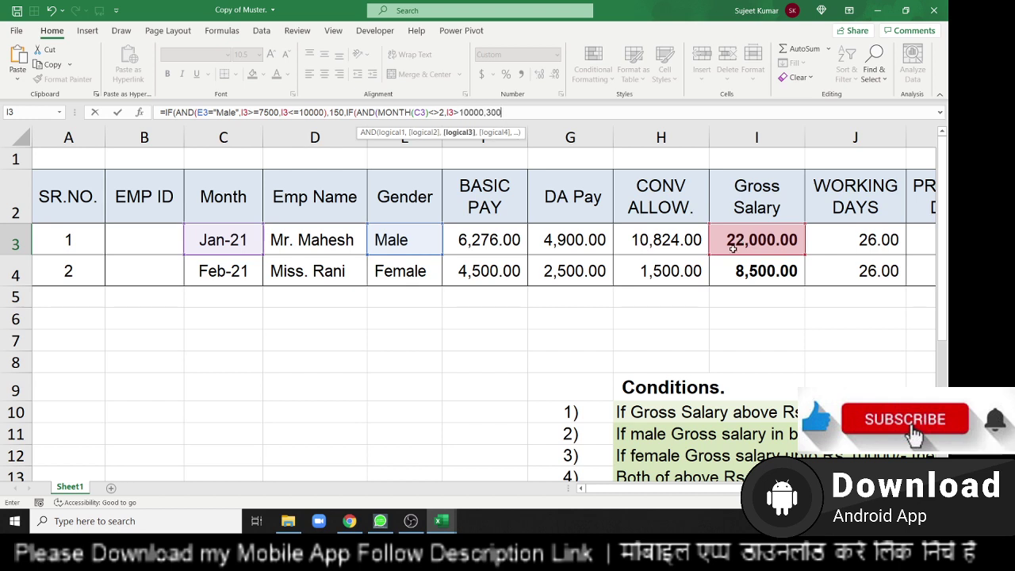
pyautogui.hscroll(2, 712, 497)
pyautogui.hscroll(2, 712, 497)
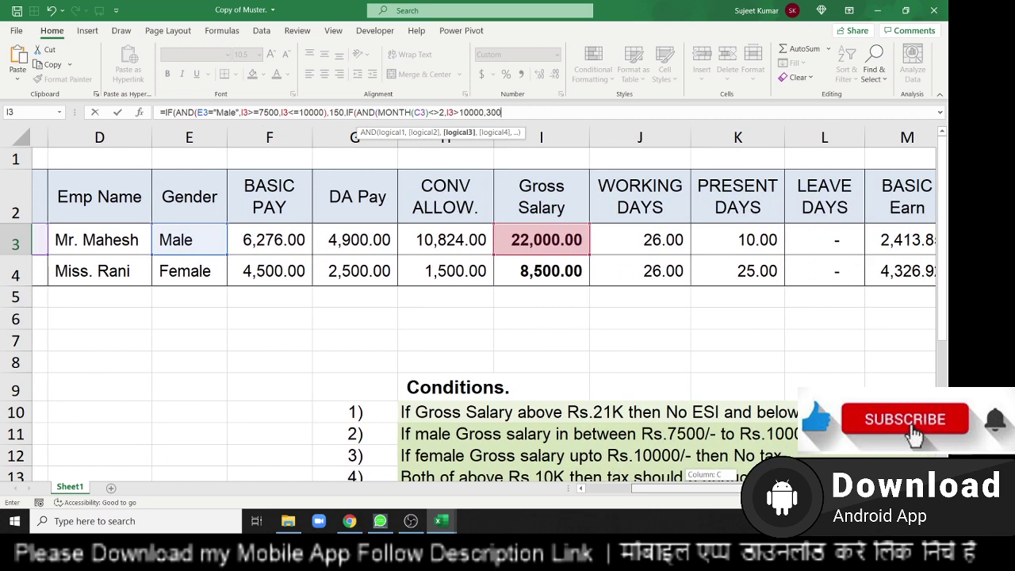
pyautogui.press('BackSpace')
pyautogui.press('BackSpace')
pyautogui.press('BackSpace')
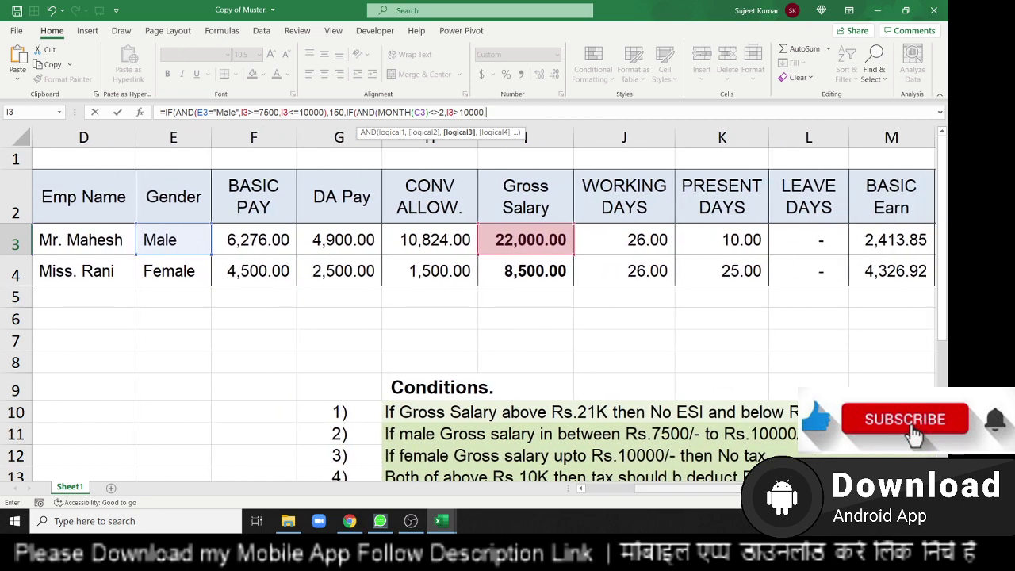
pyautogui.write('200,')
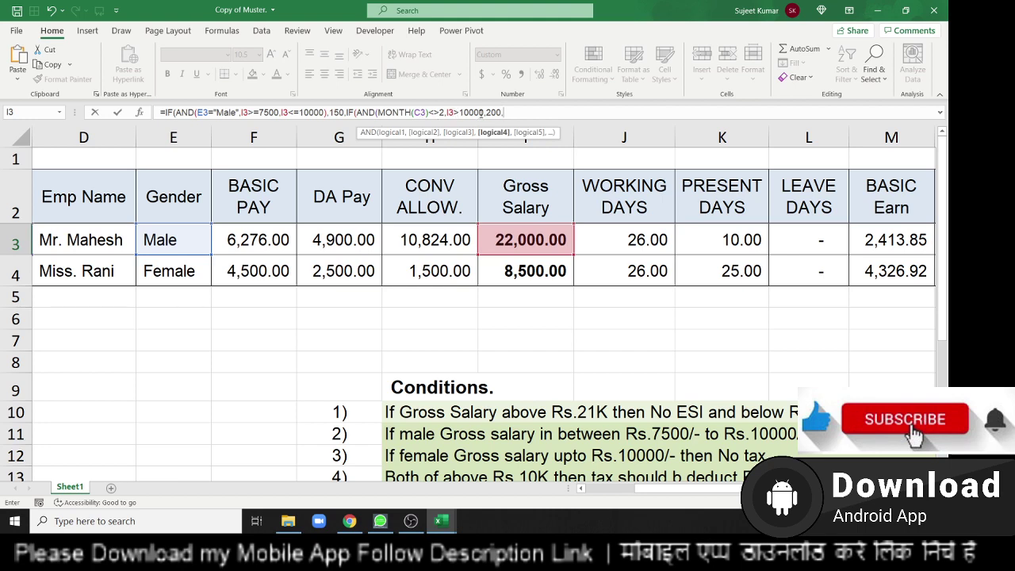
# Close the AND bracket after 10000 and begin a third nested IF
pyautogui.click(483, 112)
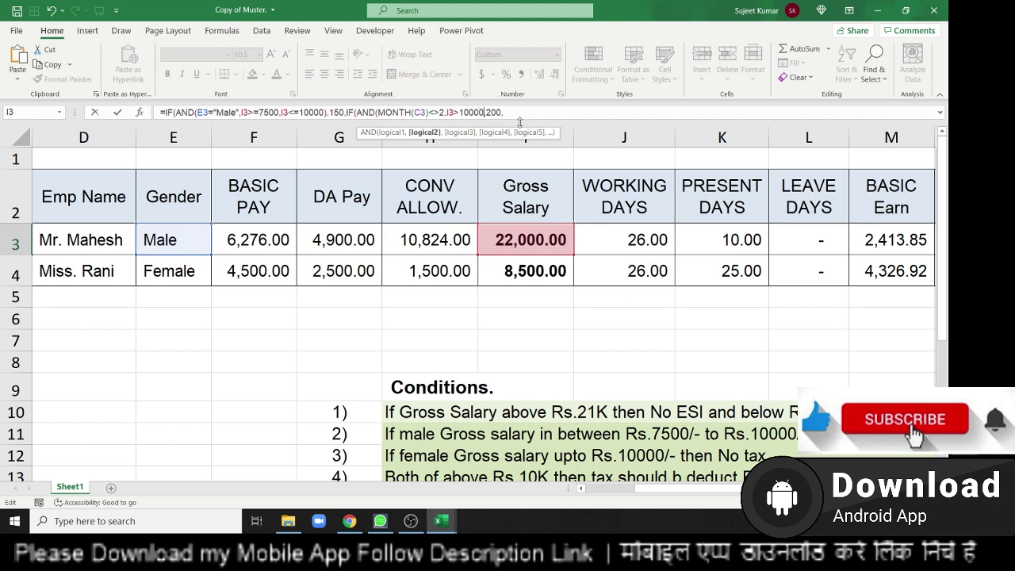
pyautogui.write(')')
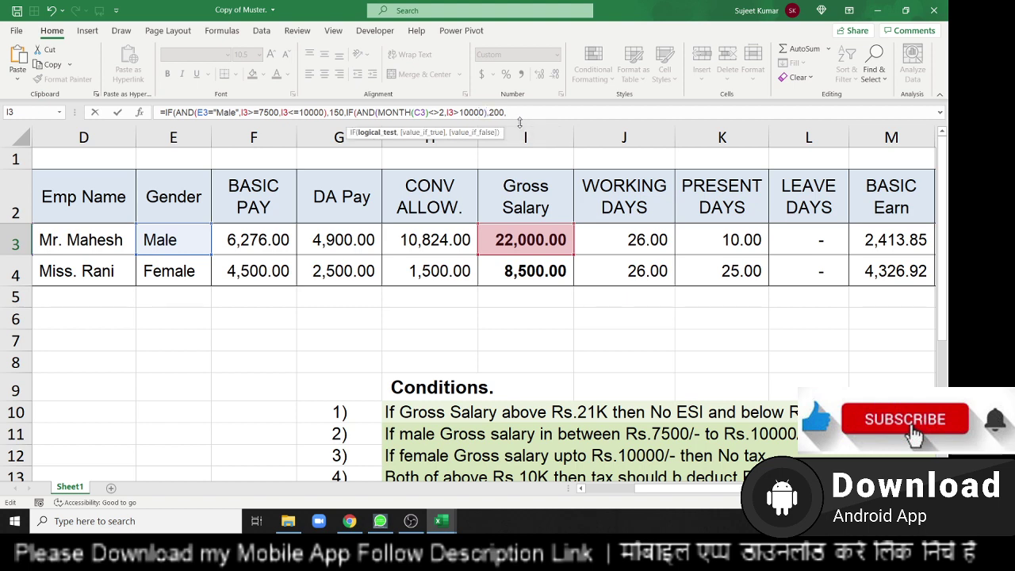
pyautogui.click(525, 112)
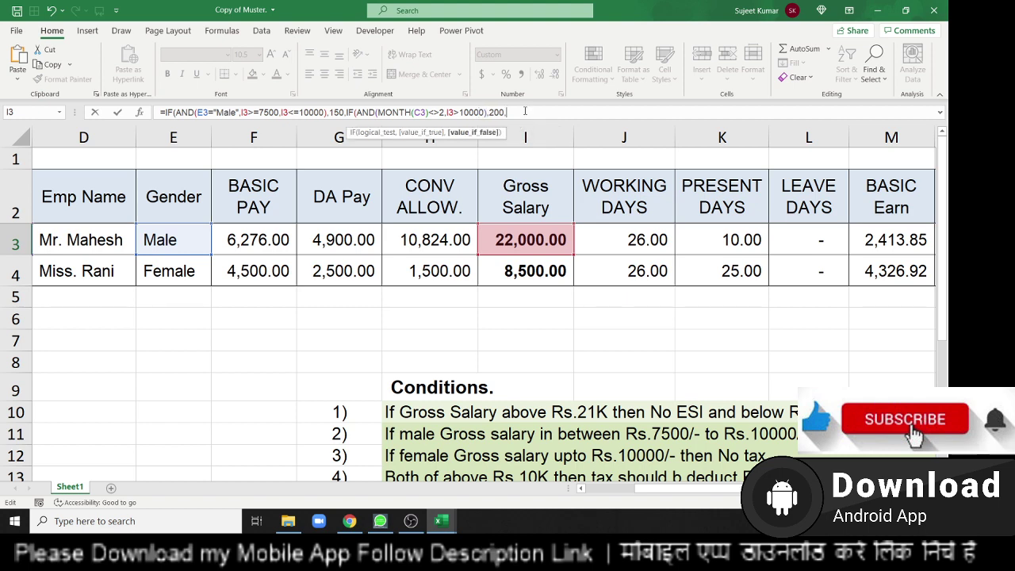
pyautogui.write('if')
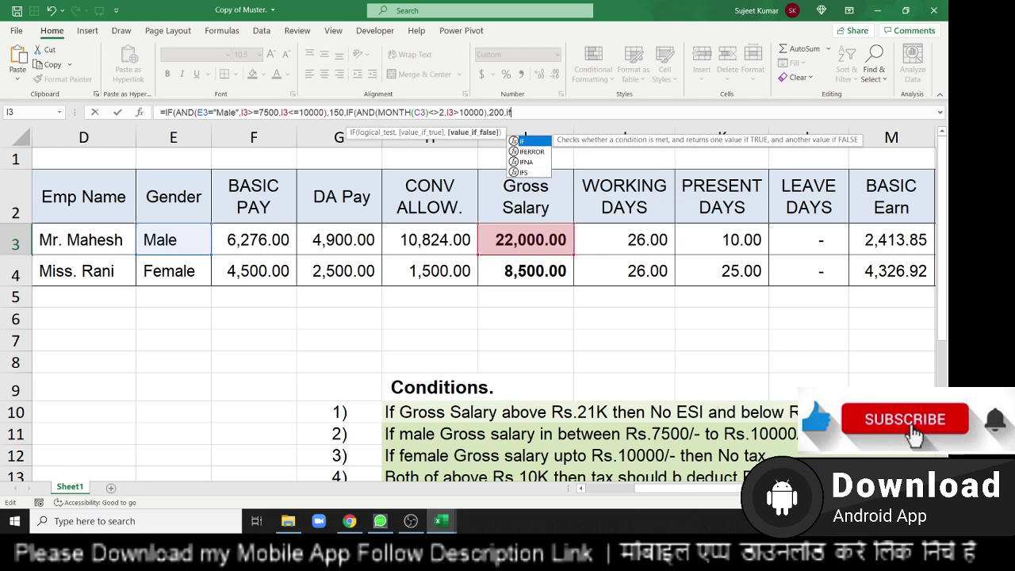
# Finish with IF(I3>10000,300,0) and commit the formula, giving 200.00 for Jan-21
pyautogui.scroll(-1, 793, 452)
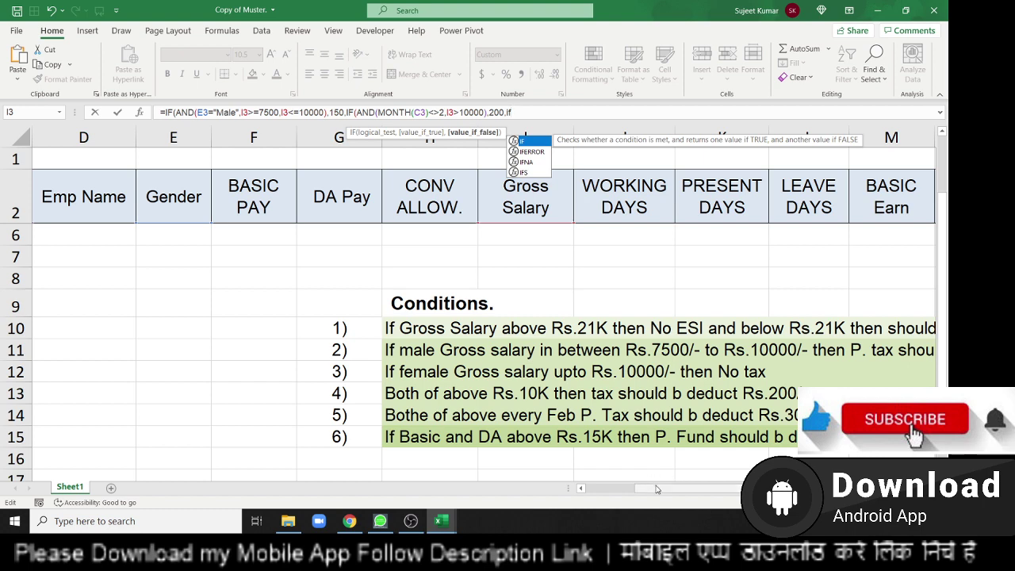
pyautogui.write('(')
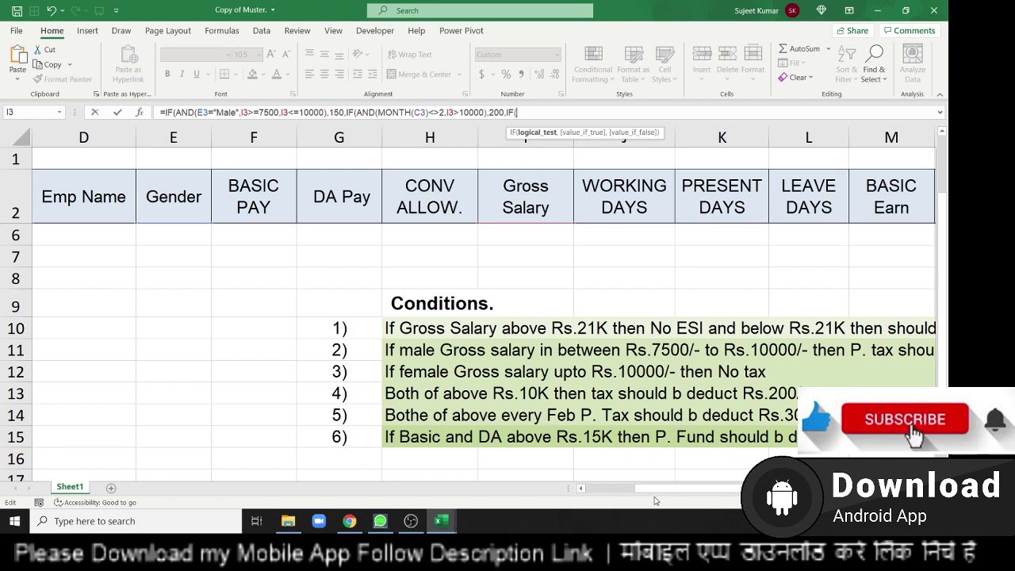
pyautogui.moveTo(668, 497)
pyautogui.mouseDown()
pyautogui.moveTo(744, 491)
pyautogui.moveTo(614, 491)
pyautogui.mouseUp()
pyautogui.press('BackSpace')
pyautogui.press('BackSpace')
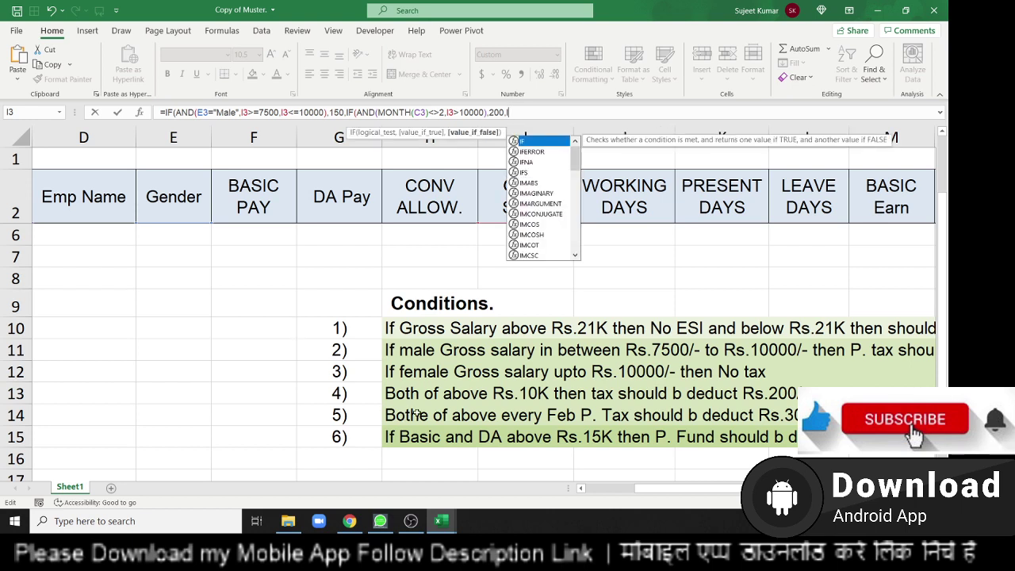
pyautogui.write('I')
pyautogui.press('BackSpace')
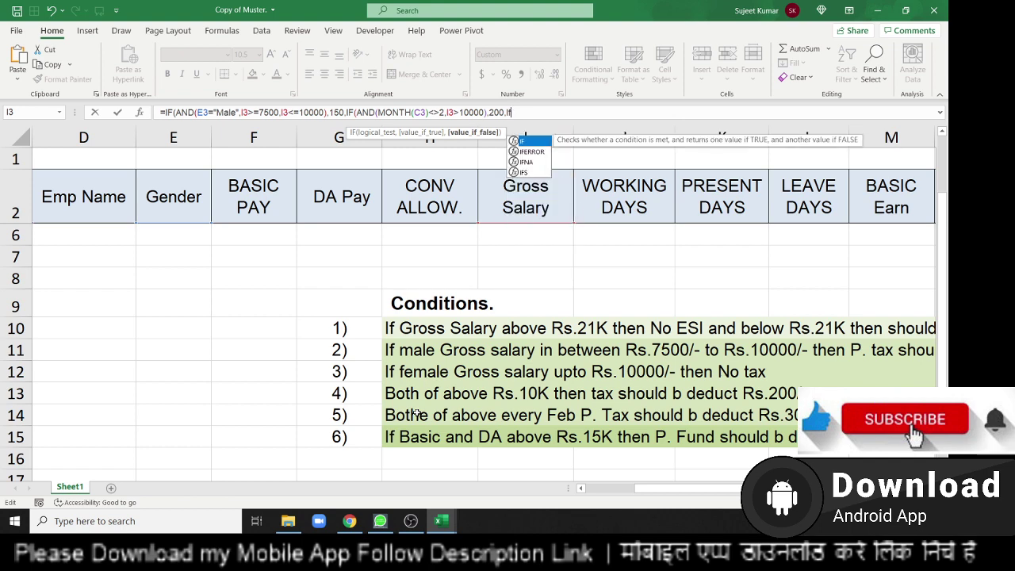
pyautogui.press('Tab')
pyautogui.scroll(1, 336, 391)
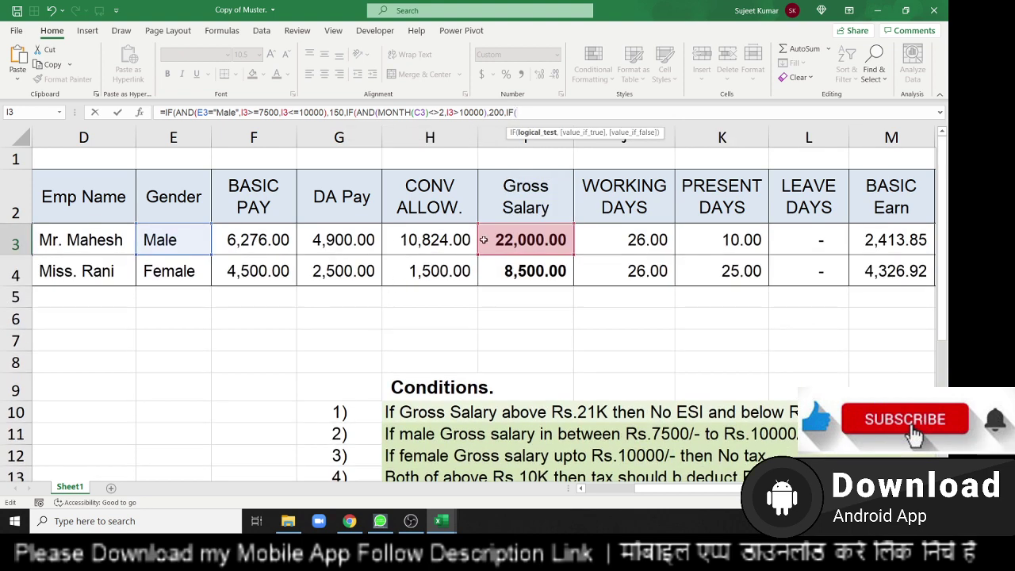
pyautogui.click(513, 242)
pyautogui.write('>')
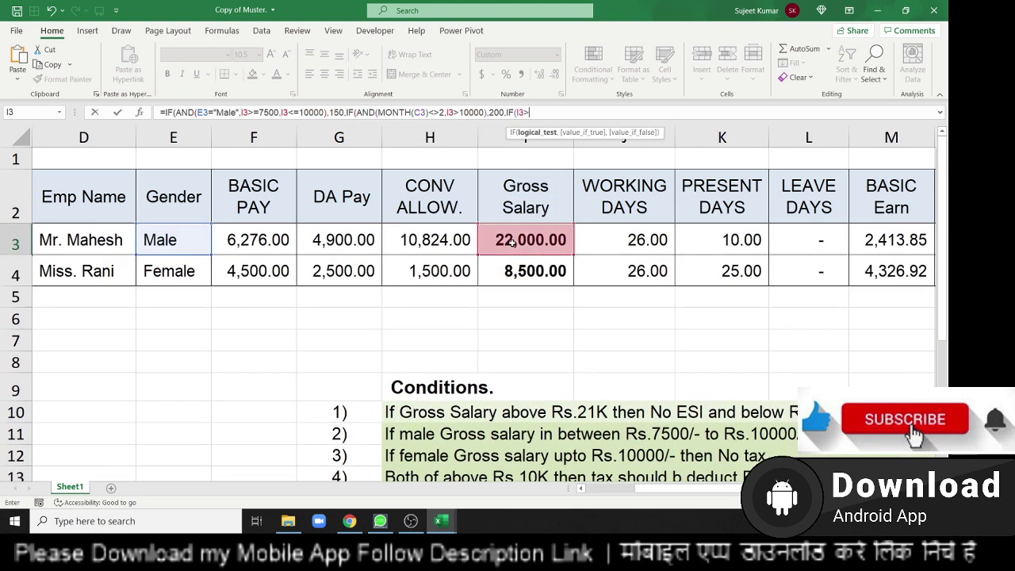
pyautogui.write('10000')
pyautogui.write(',')
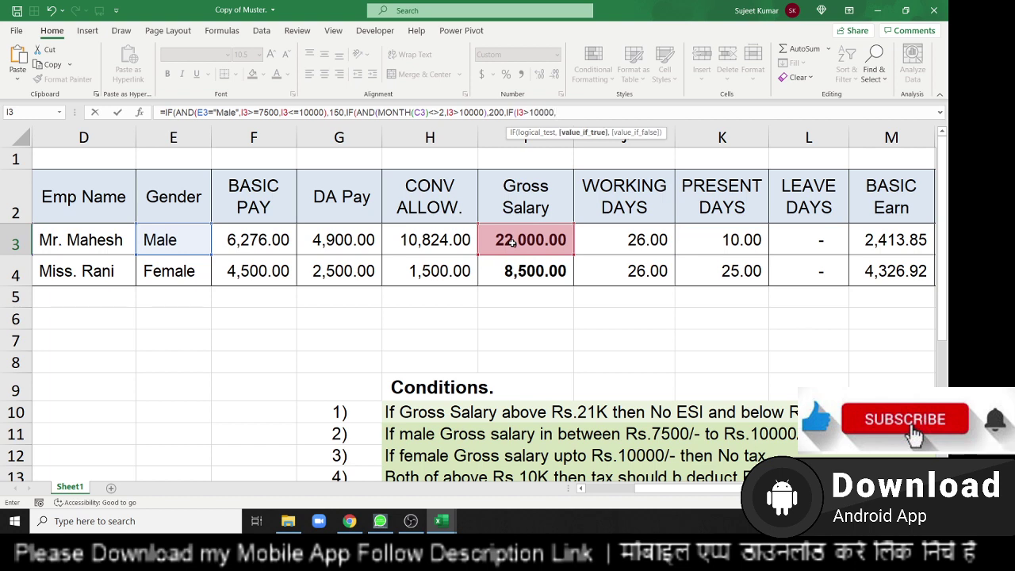
pyautogui.write('300')
pyautogui.write(',0')
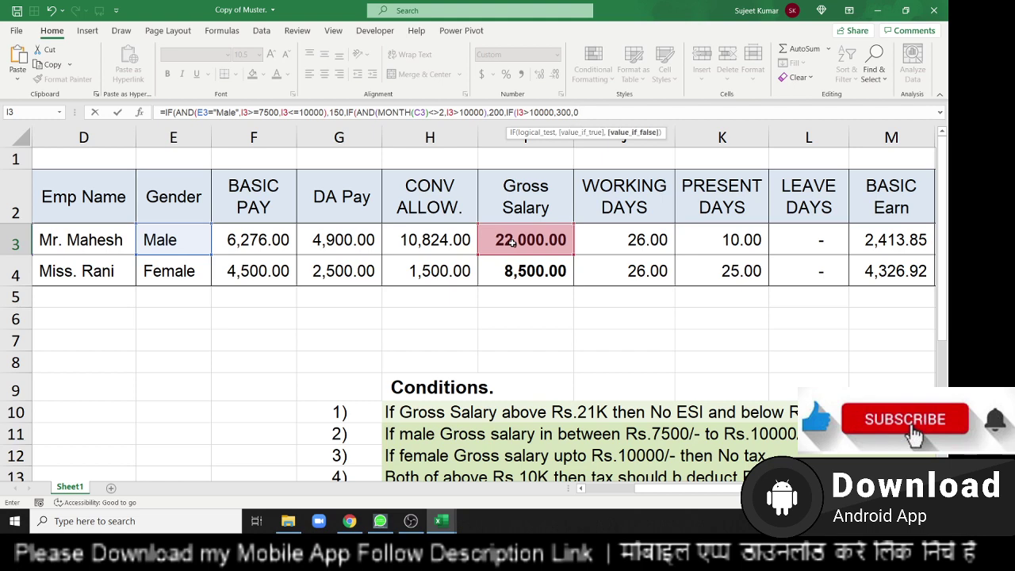
pyautogui.press('Return')
pyautogui.press('Return')
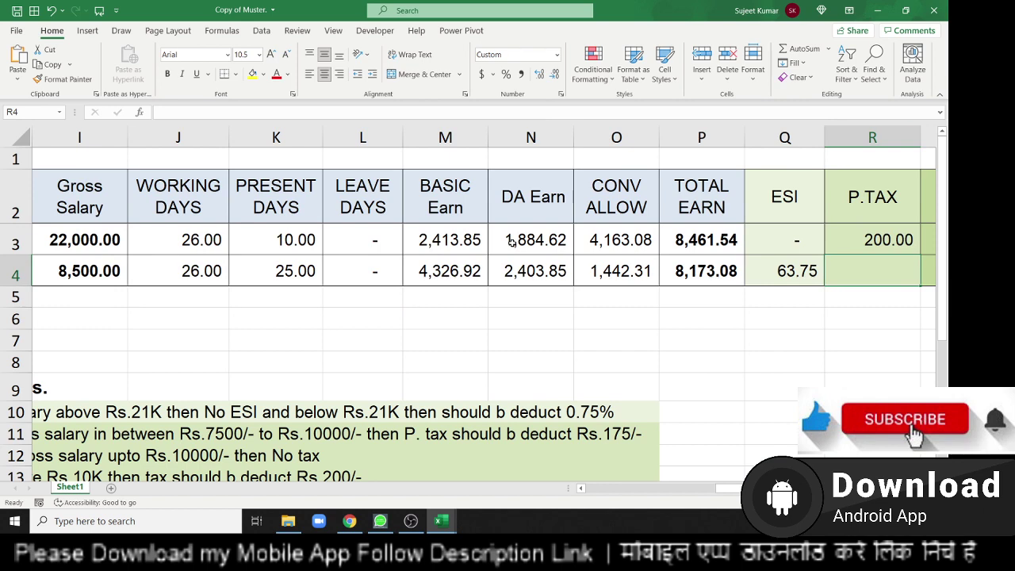
# Fill the first employee's P.TAX formula down into the second employee's row
pyautogui.press('Right')
pyautogui.press('Left')
pyautogui.press('Up')
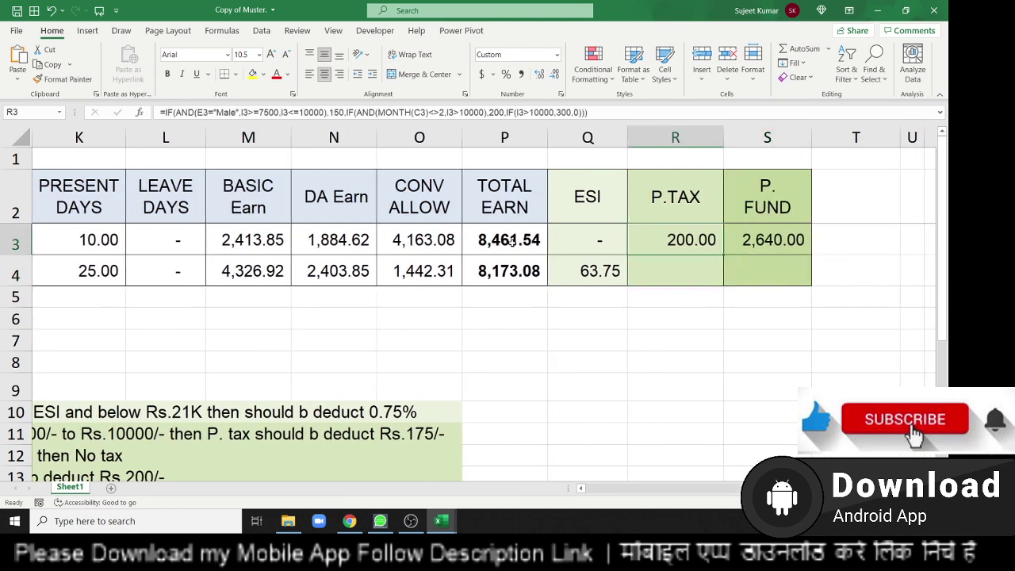
pyautogui.press('Left')
pyautogui.press('Right')
pyautogui.press('Down')
pyautogui.hotkey('ctrl', 'd')
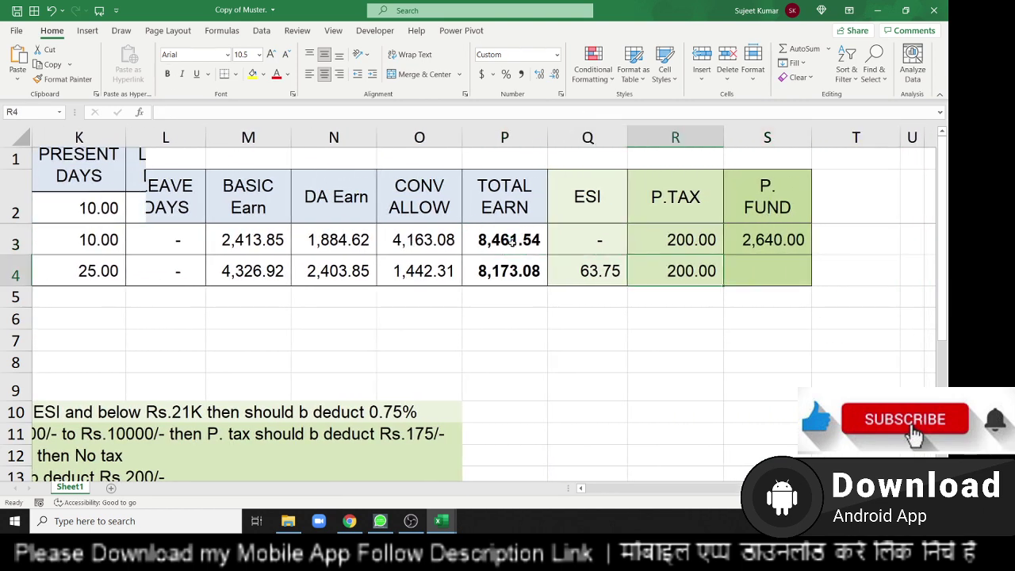
# Review the second employee's gender, month and gross salary, and the P.Fund condition text
pyautogui.press('Right')
pyautogui.press('Left')
pyautogui.press('Left')
pyautogui.press('Left')
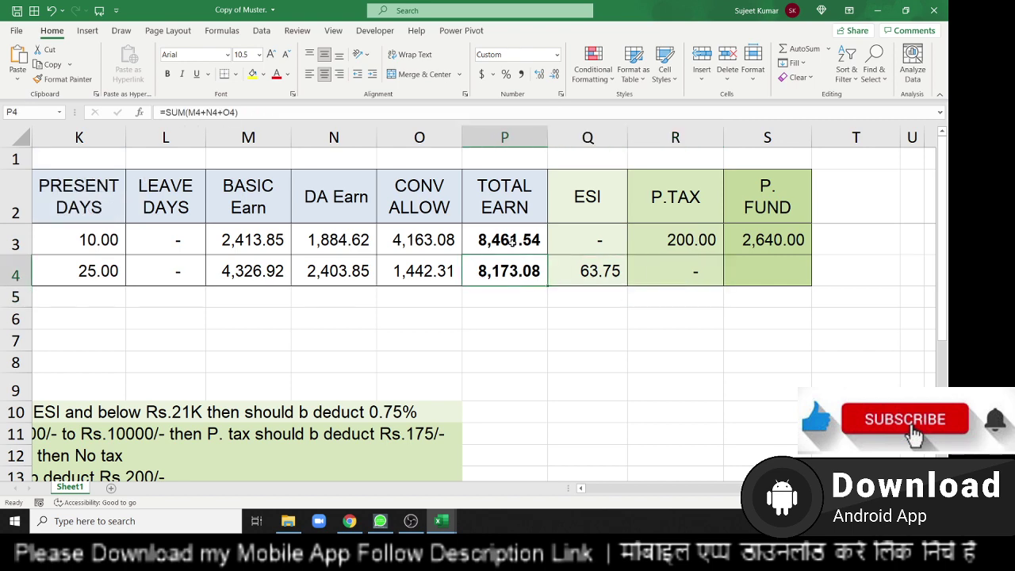
pyautogui.press('Left')
pyautogui.press('Left')
pyautogui.press('Left')
pyautogui.press('Home')
pyautogui.press('Right')
pyautogui.press('Right')
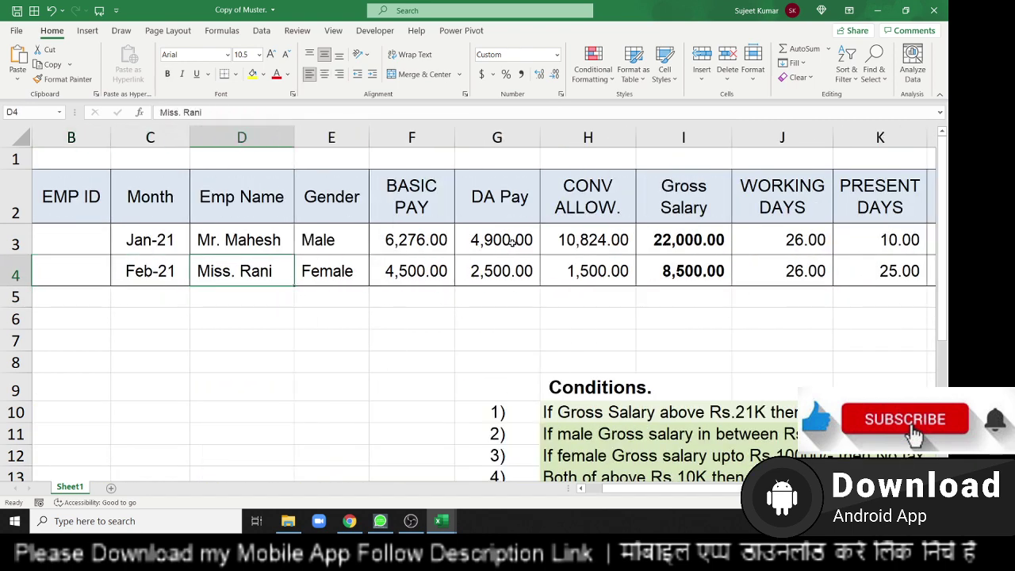
pyautogui.press('Right')
pyautogui.press('Left')
pyautogui.press('Left')
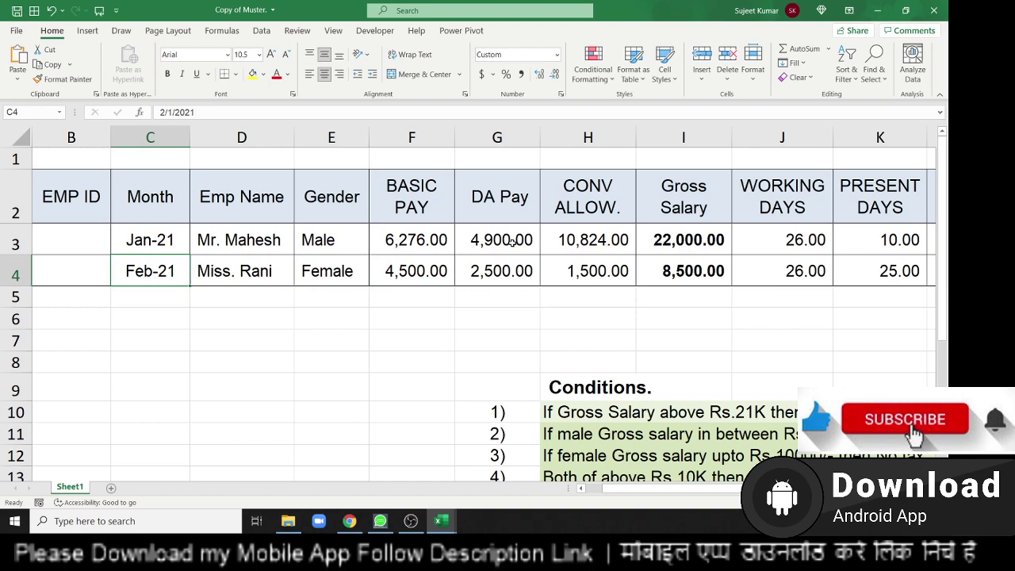
pyautogui.press('Right')
pyautogui.press('Right')
pyautogui.press('Right')
pyautogui.press('Right')
pyautogui.press('Right')
pyautogui.press('Right')
pyautogui.press('Right')
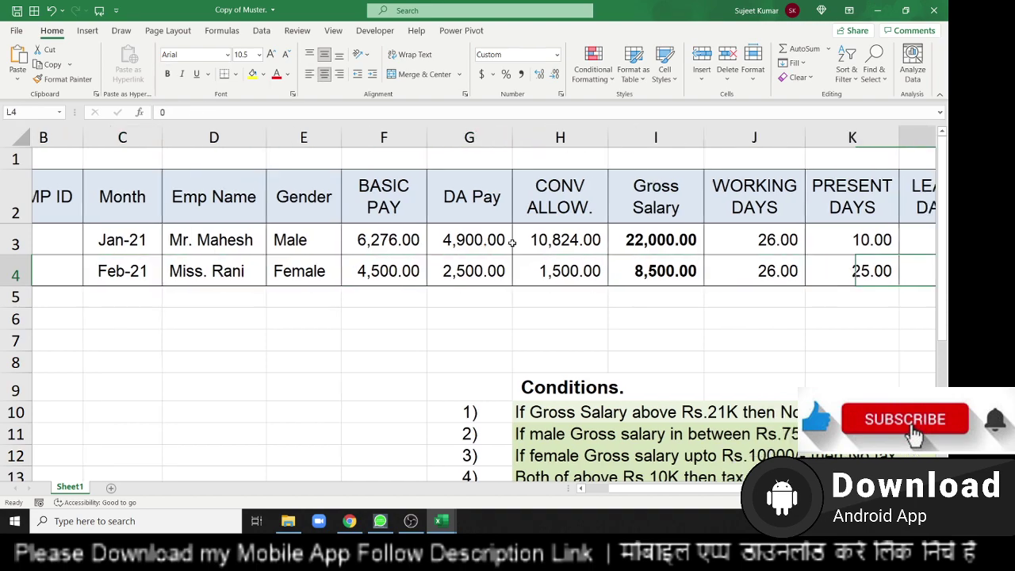
pyautogui.press('Right')
pyautogui.press('Right')
pyautogui.press('Right')
pyautogui.press('Right')
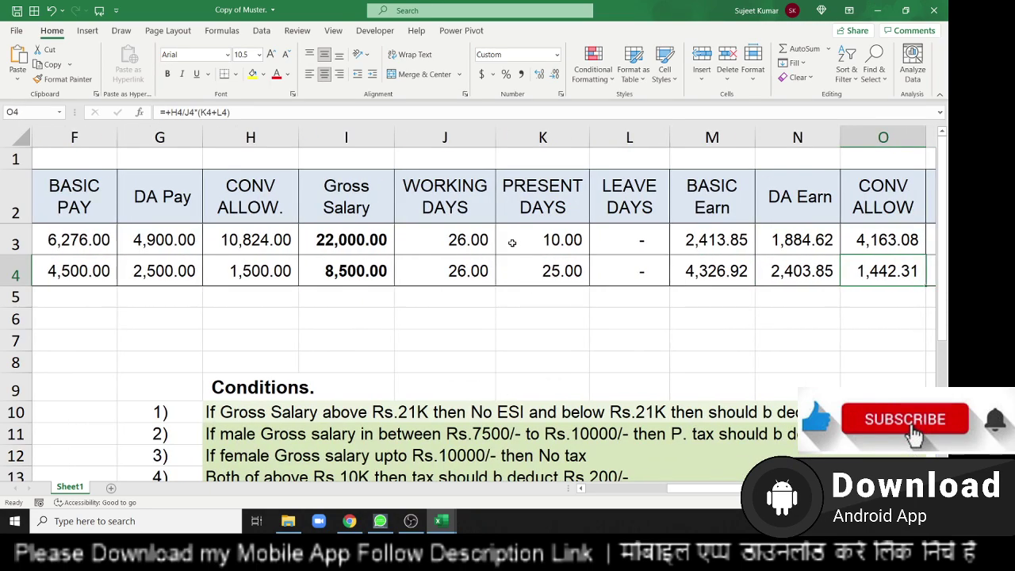
pyautogui.keyDown('ctrl'); pyautogui.scroll(-1, 513, 243); pyautogui.keyUp('ctrl')
pyautogui.keyDown('ctrl'); pyautogui.scroll(-1, 524, 254); pyautogui.keyUp('ctrl')
pyautogui.keyDown('ctrl'); pyautogui.scroll(-1, 535, 266); pyautogui.keyUp('ctrl')
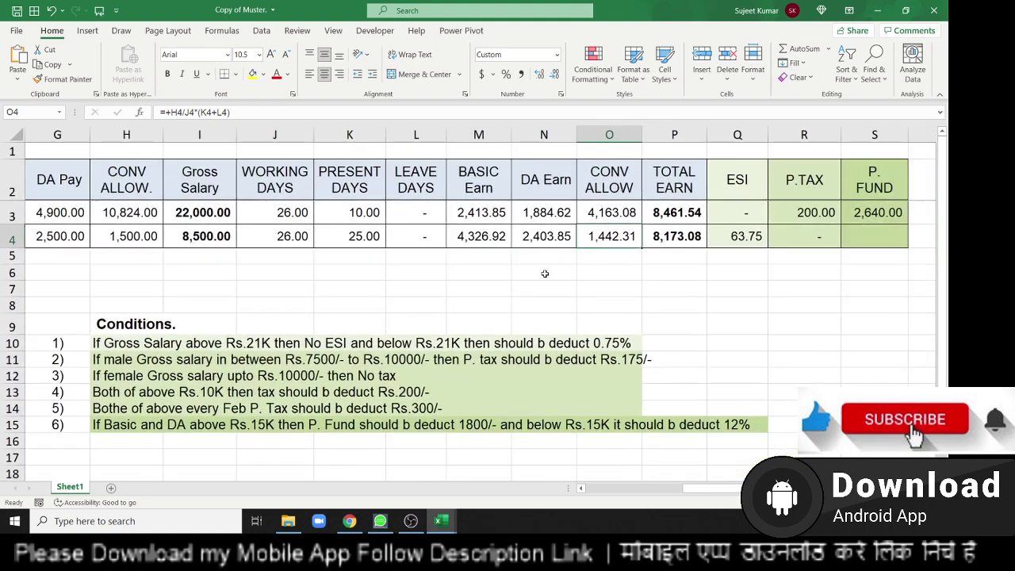
pyautogui.click(113, 432)
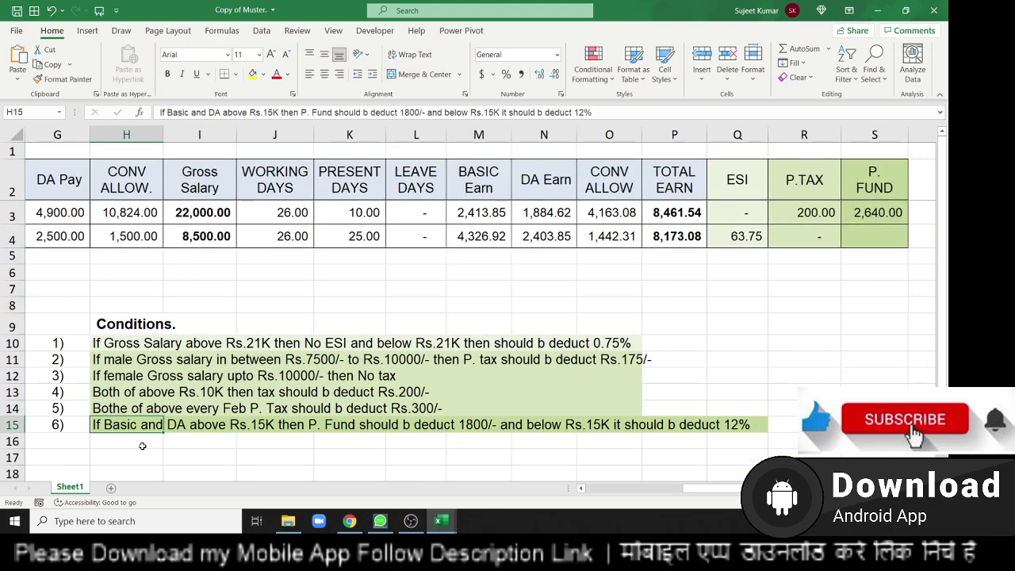
# Inspect the P.TAX formulas of the second and first employees without changing them
pyautogui.click(801, 239)
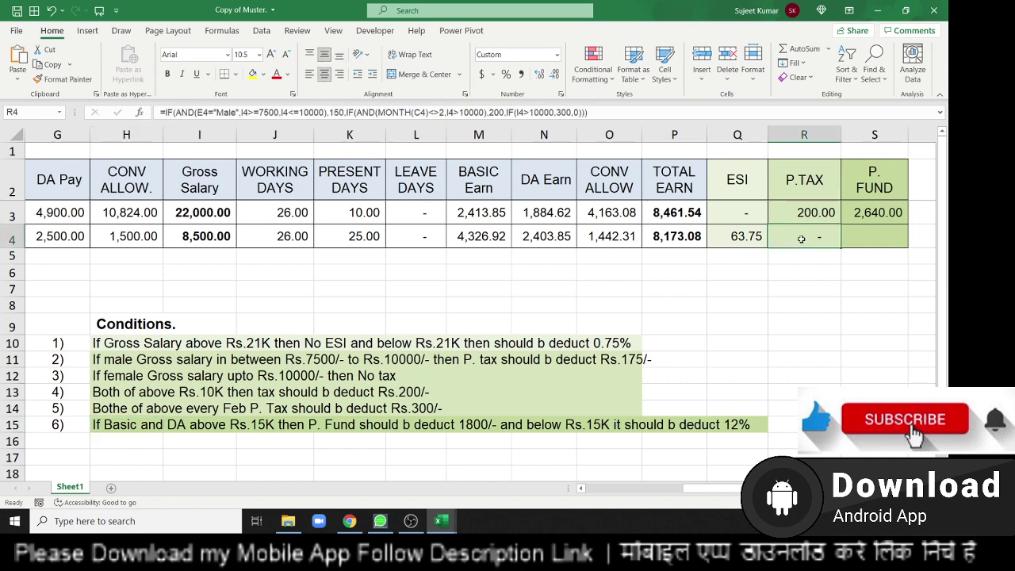
pyautogui.doubleClick(801, 239)
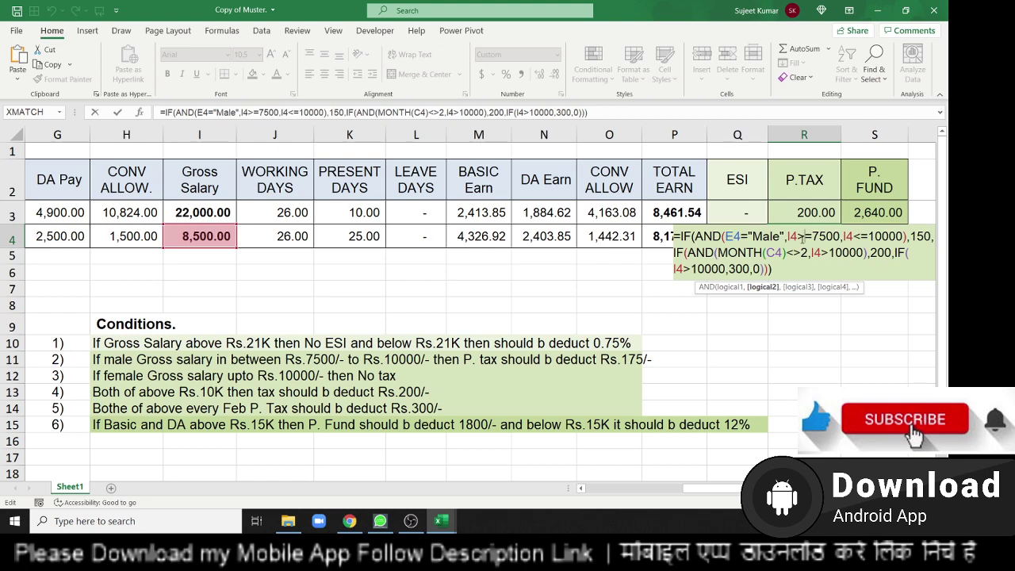
pyautogui.press('Return')
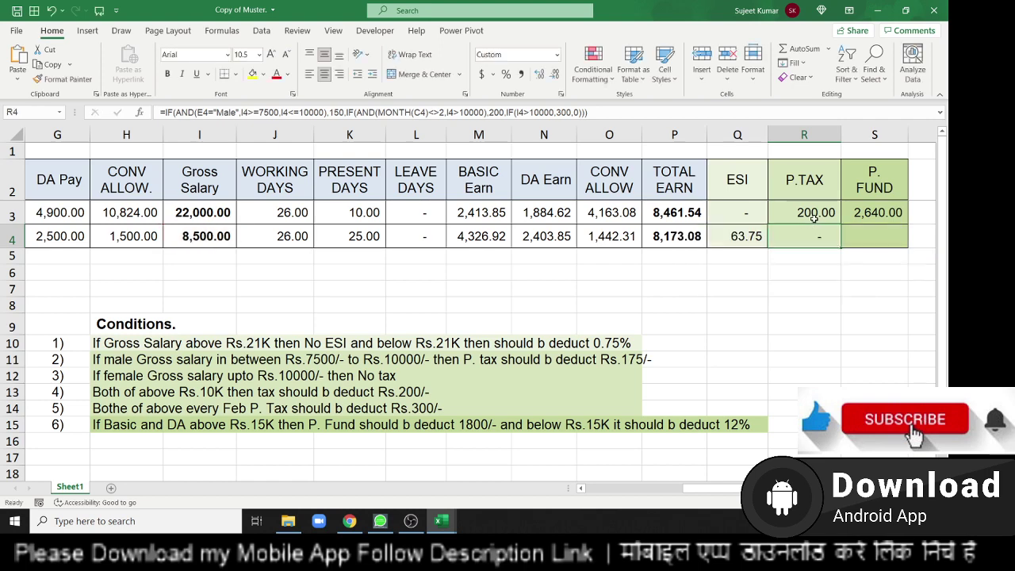
pyautogui.click(814, 219)
pyautogui.doubleClick(814, 219)
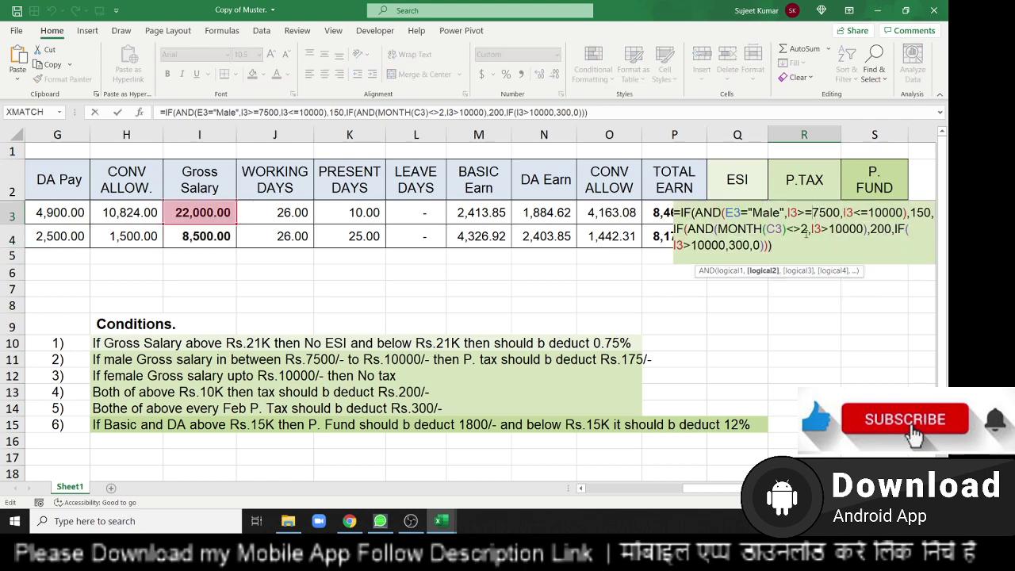
pyautogui.press('Return')
# Highlight the sixth condition's text in row 15, then clear the selection
pyautogui.click(26, 428)
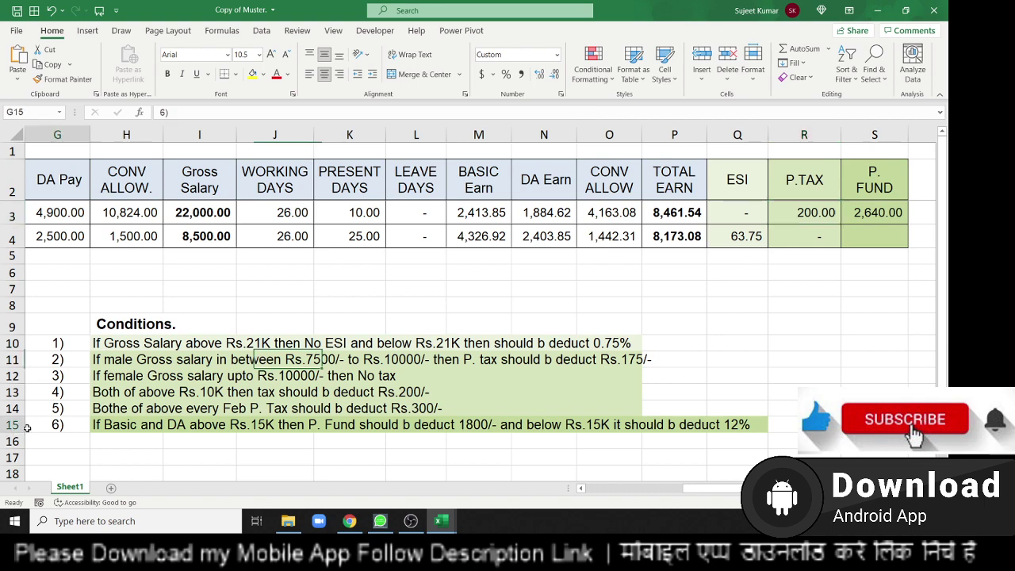
pyautogui.moveTo(63, 428)
pyautogui.mouseDown()
pyautogui.moveTo(284, 445)
pyautogui.moveTo(635, 440)
pyautogui.moveTo(724, 426)
pyautogui.mouseUp()
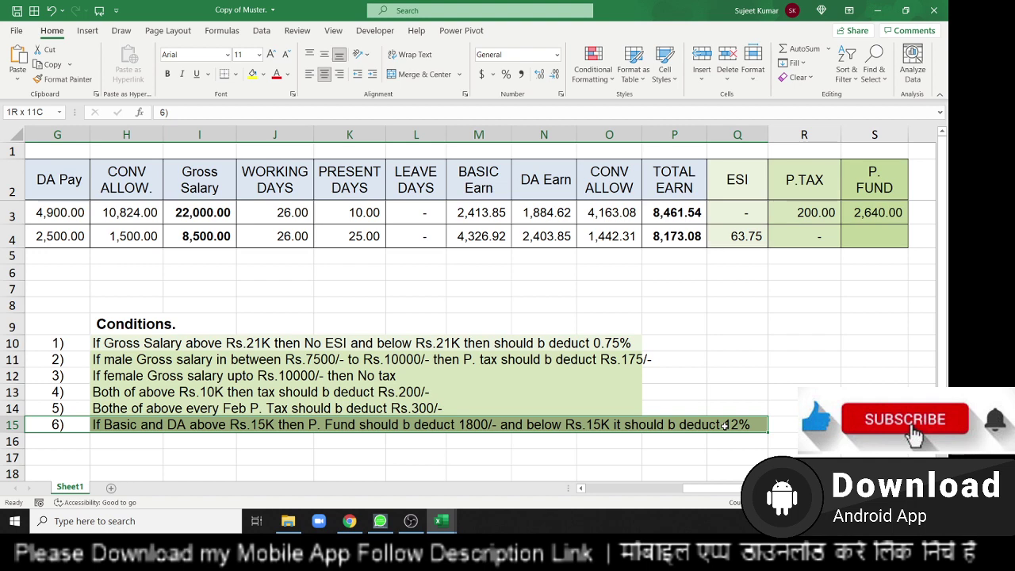
pyautogui.click(622, 443)
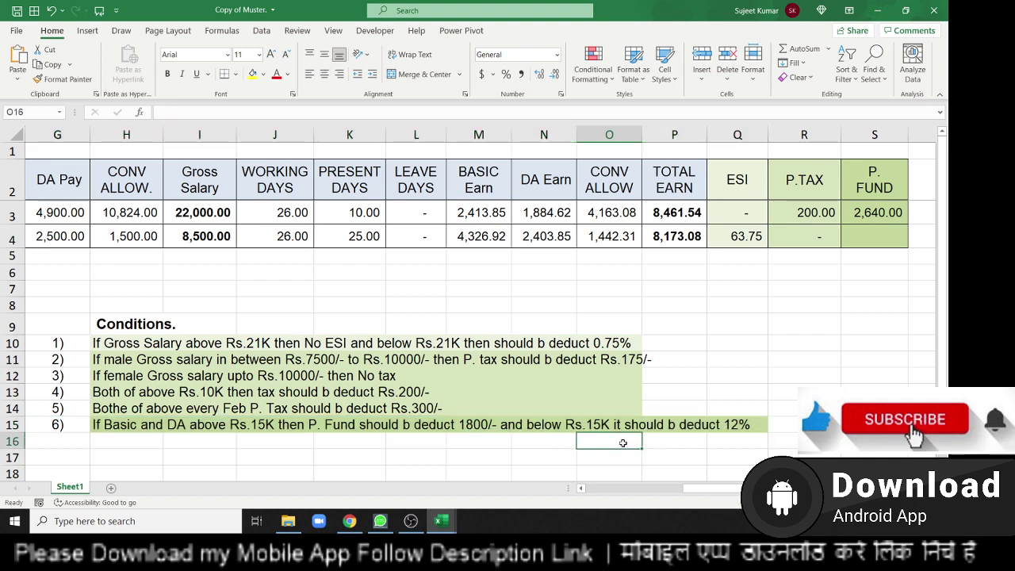